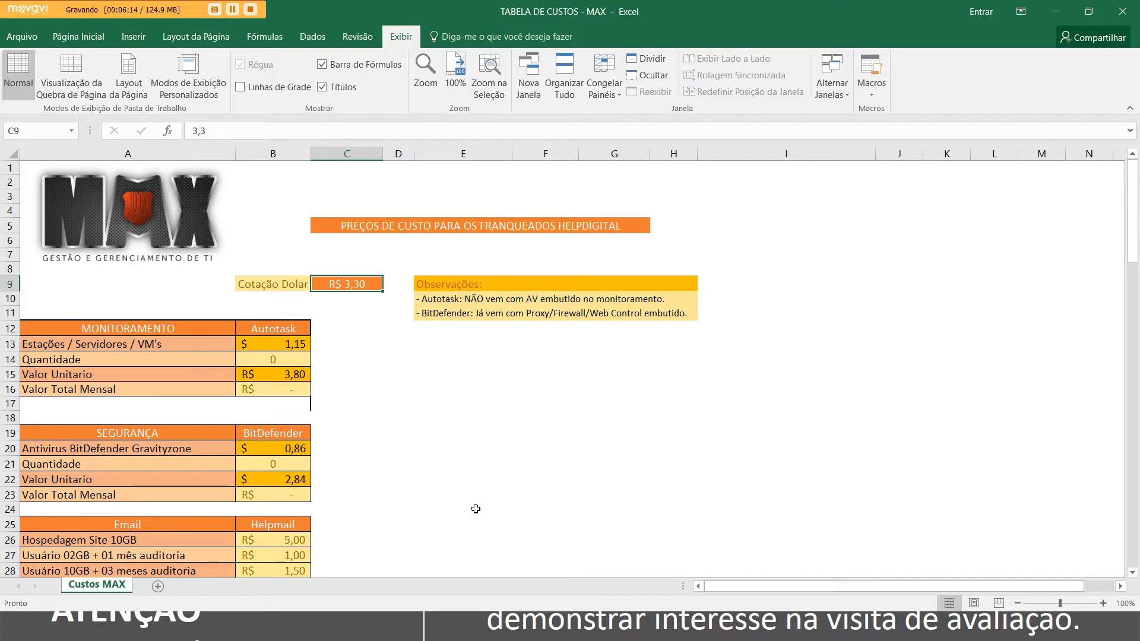
# Set the Cotação Dolar rate in C9 to 3,40.
pyautogui.write('3,3')
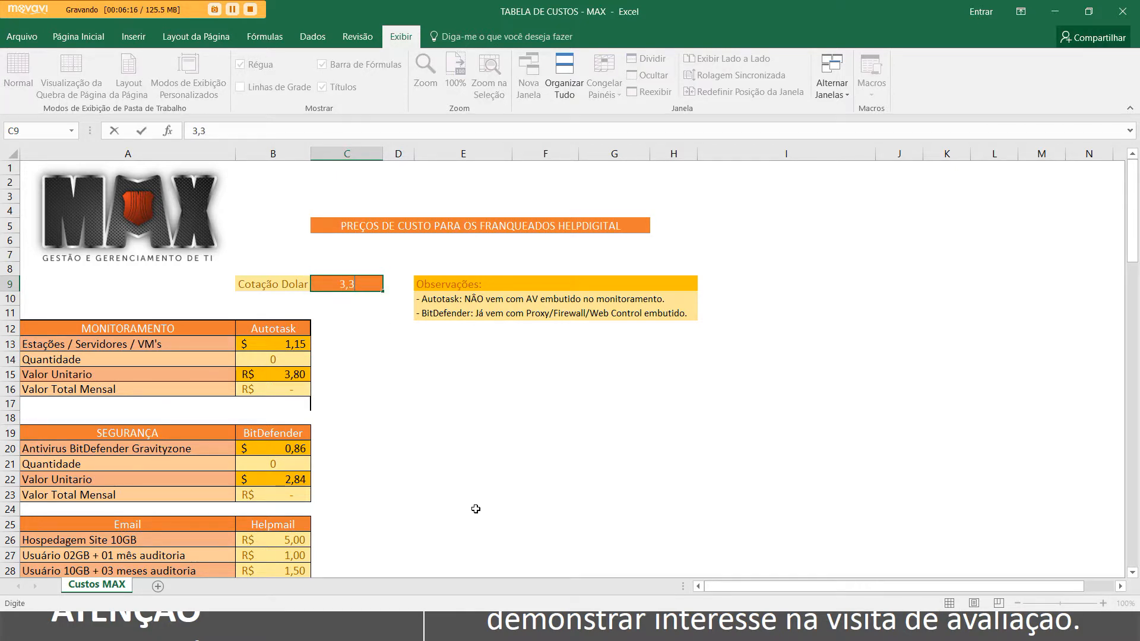
pyautogui.press('BackSpace')
pyautogui.write('40')
pyautogui.press('Return')
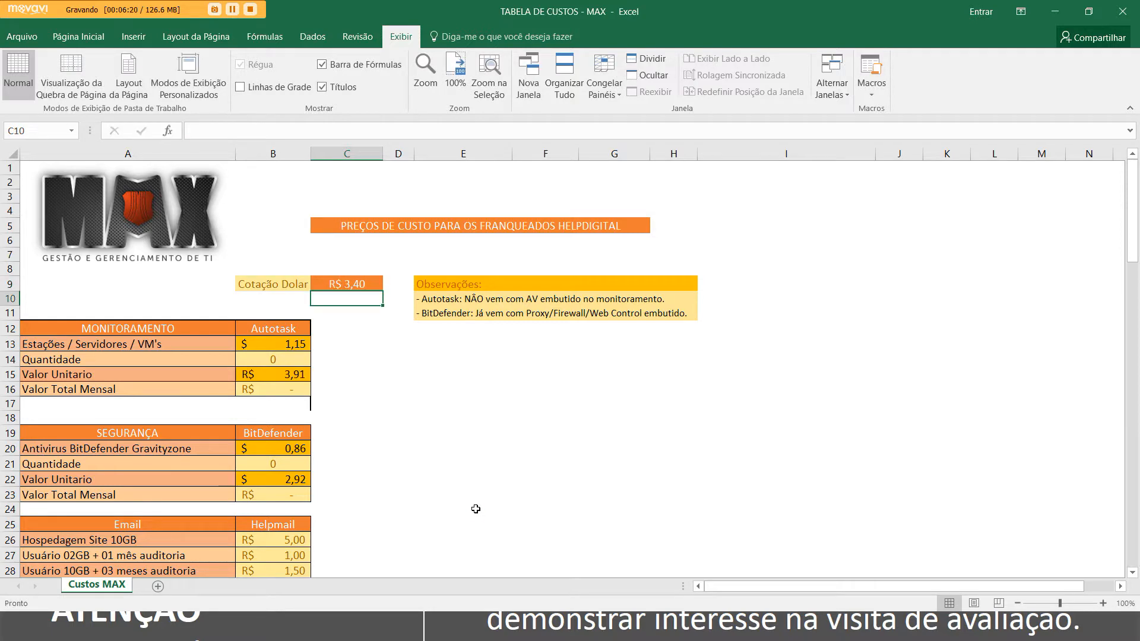
# Examine the dollar rate and the Autotask price and unit value in the MONITORAMENTO table.
pyautogui.press('Down')
pyautogui.press('Down')
pyautogui.press('Down')
pyautogui.press('Left')
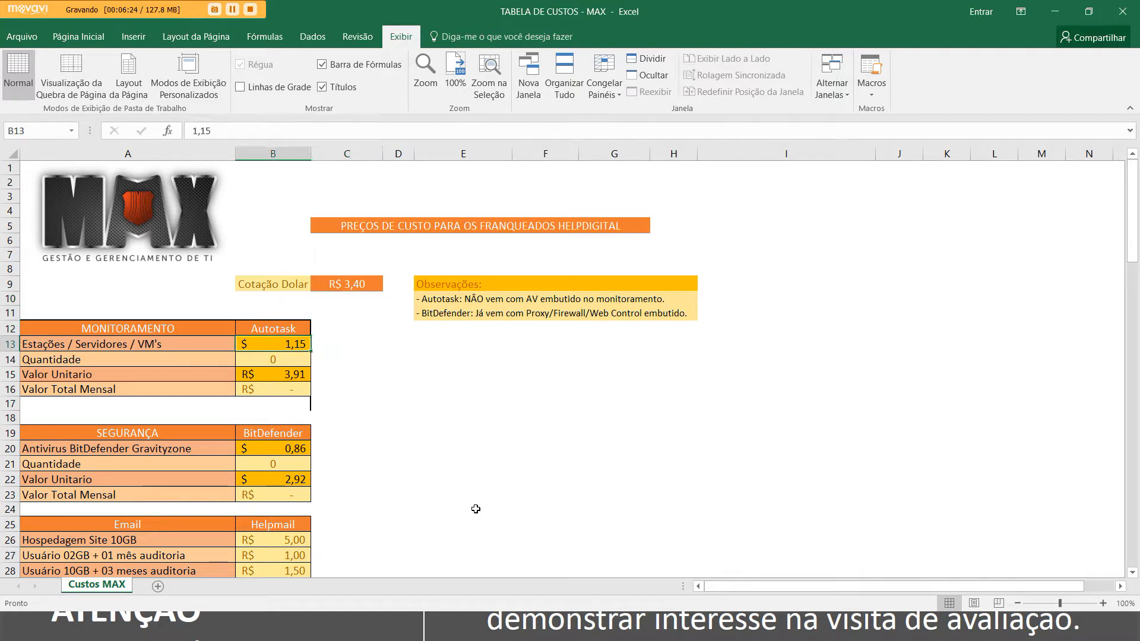
pyautogui.press('Up')
pyautogui.press('Up')
pyautogui.press('Up')
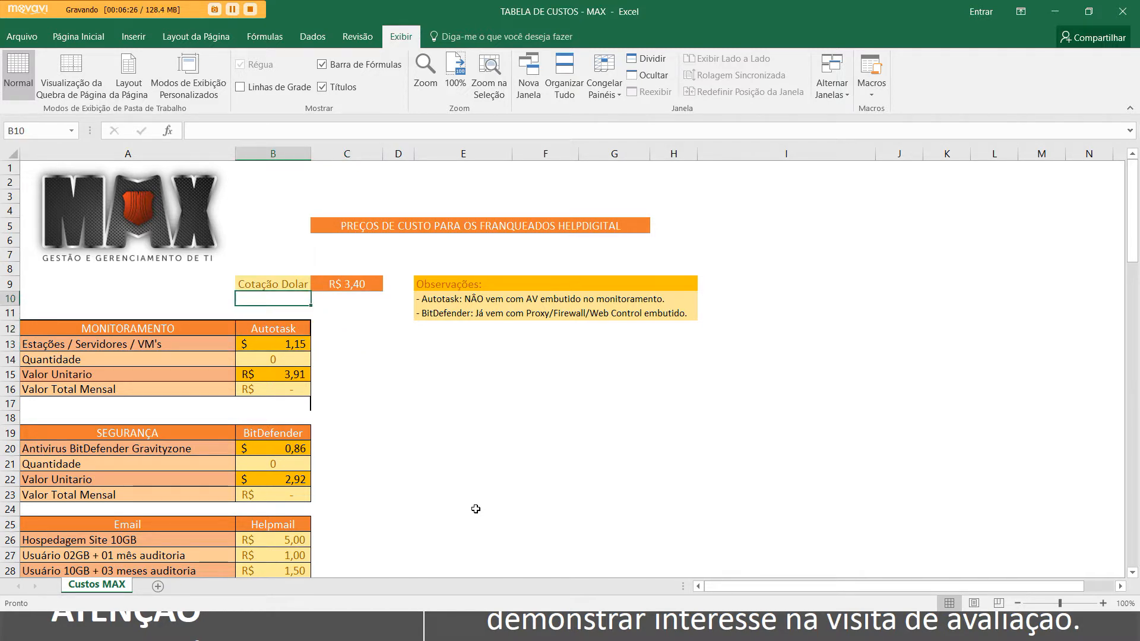
pyautogui.press('Down')
pyautogui.press('Up')
pyautogui.press('Up')
pyautogui.press('Right')
pyautogui.press('Down')
pyautogui.press('Down')
pyautogui.press('Down')
pyautogui.press('Down')
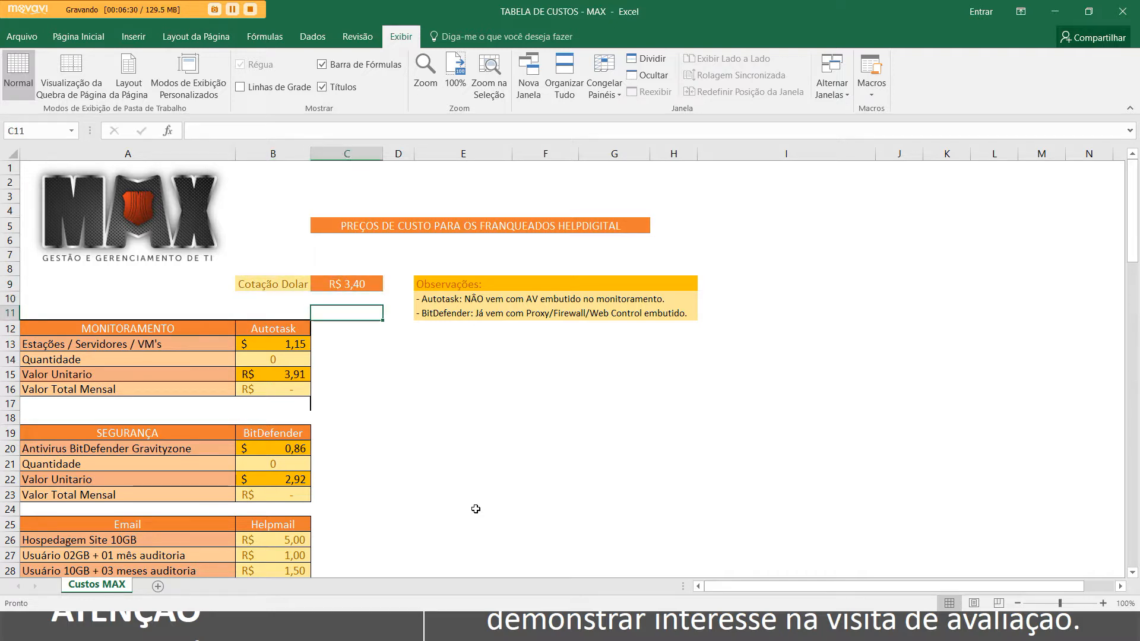
pyautogui.press('Left')
pyautogui.press('Down')
pyautogui.press('Down')
pyautogui.press('Down')
pyautogui.press('Up')
pyautogui.press('Up')
pyautogui.press('Up')
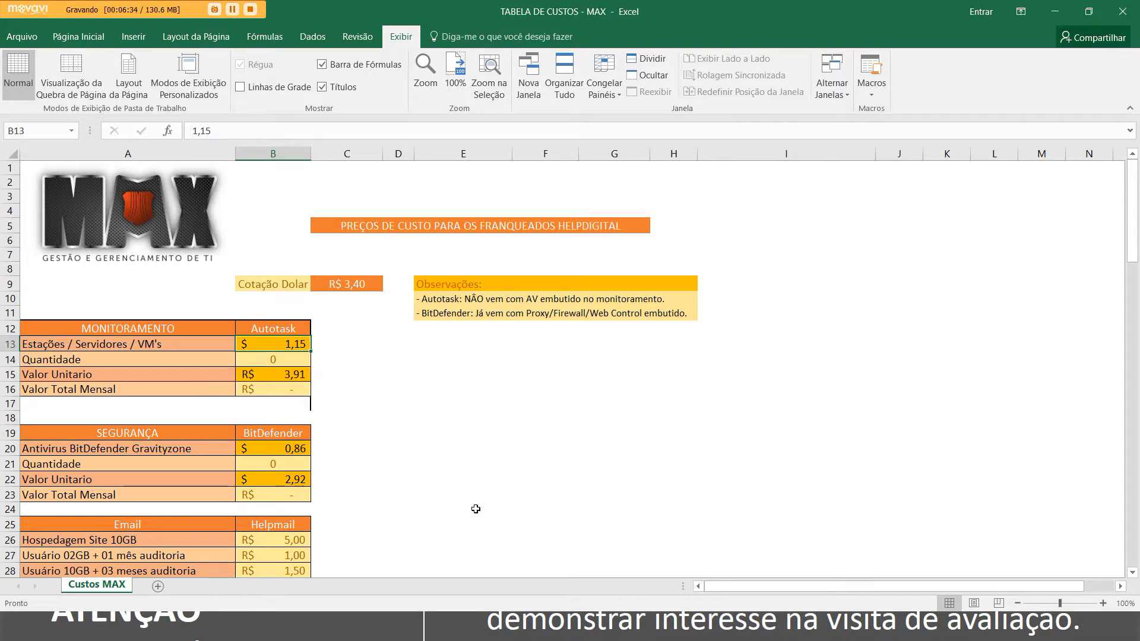
# Enter 2,5 in C13 beside the Autotask dollar price and 1,8 in C20 beside the BitDefender price.
pyautogui.press('Right')
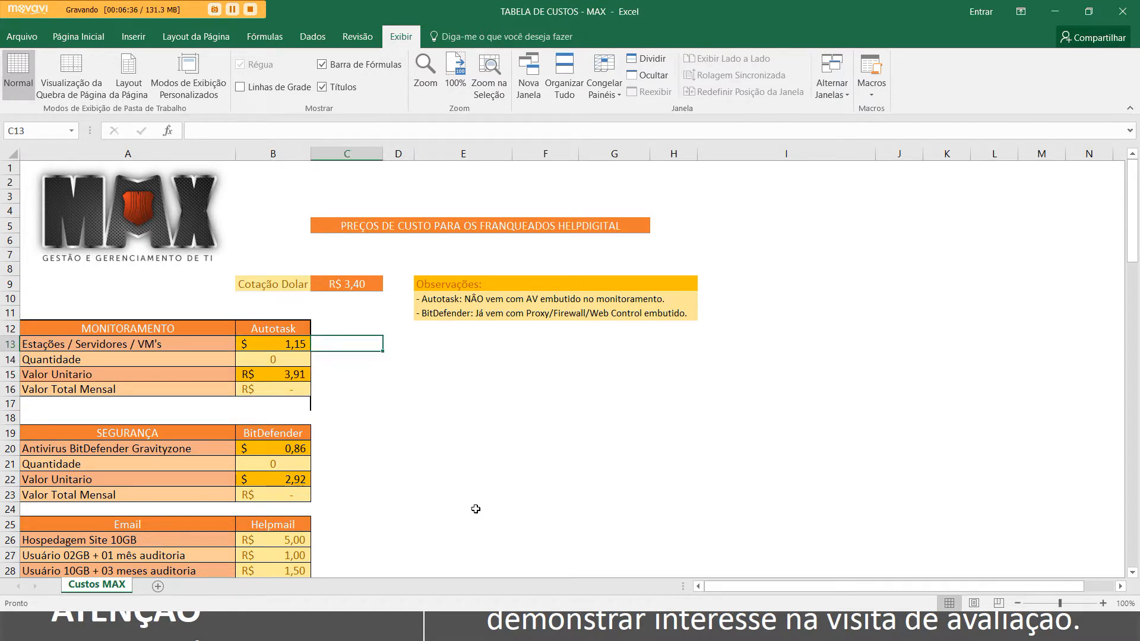
pyautogui.write('2,5')
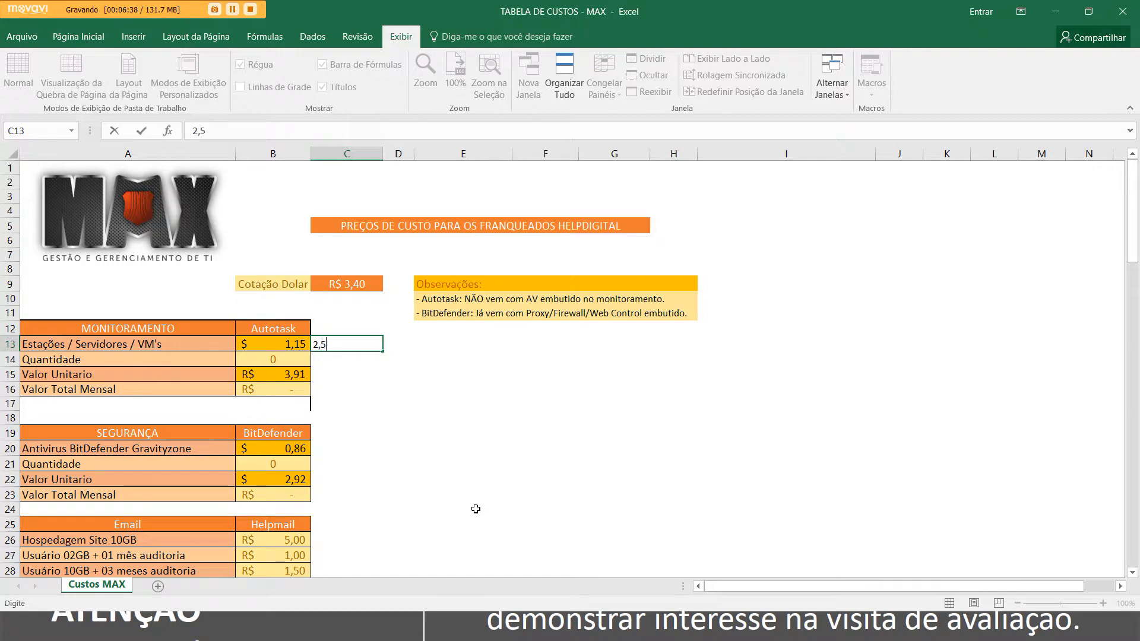
pyautogui.press('Return')
pyautogui.press('Down')
pyautogui.press('Down')
pyautogui.press('Down')
pyautogui.press('Down')
pyautogui.press('Down')
pyautogui.press('Down')
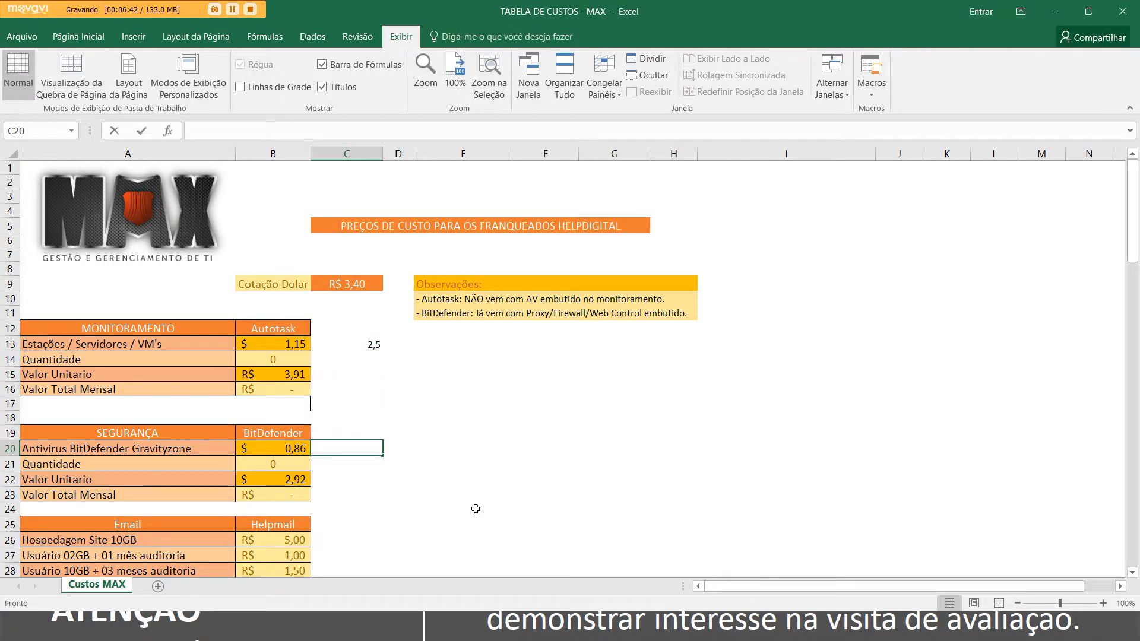
pyautogui.write('1,8')
pyautogui.press('Return')
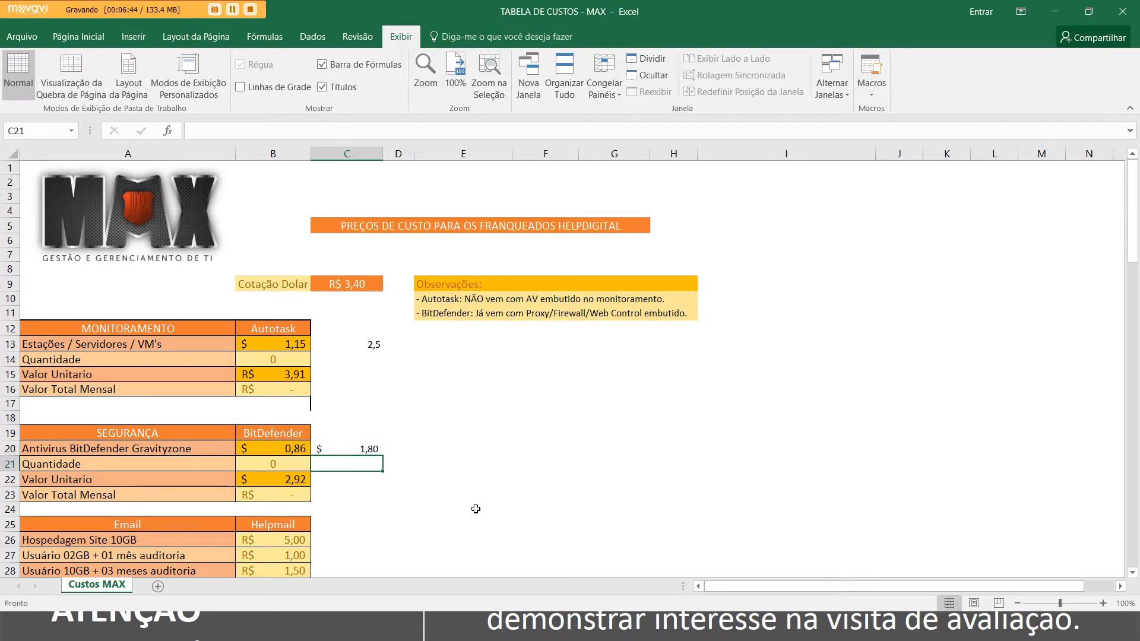
# Enter 300 in D13, on the Autotask price row.
pyautogui.press('Up')
pyautogui.press('Up')
pyautogui.press('Up')
pyautogui.press('Up')
pyautogui.press('Up')
pyautogui.press('Up')
pyautogui.press('Up')
pyautogui.press('Up')
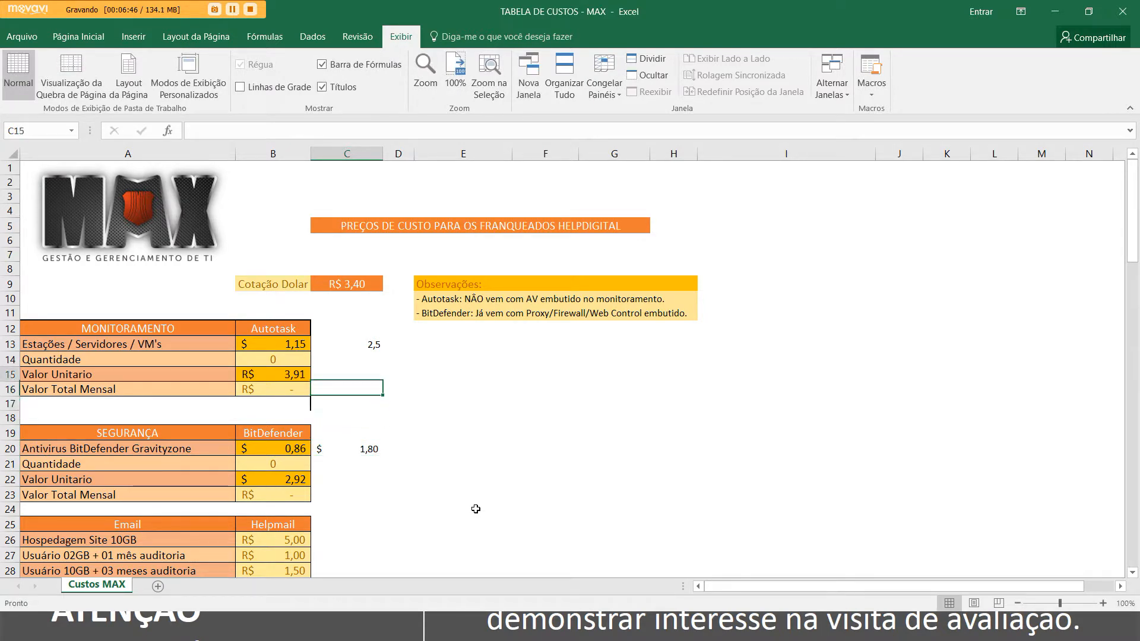
pyautogui.press('Up')
pyautogui.press('Down')
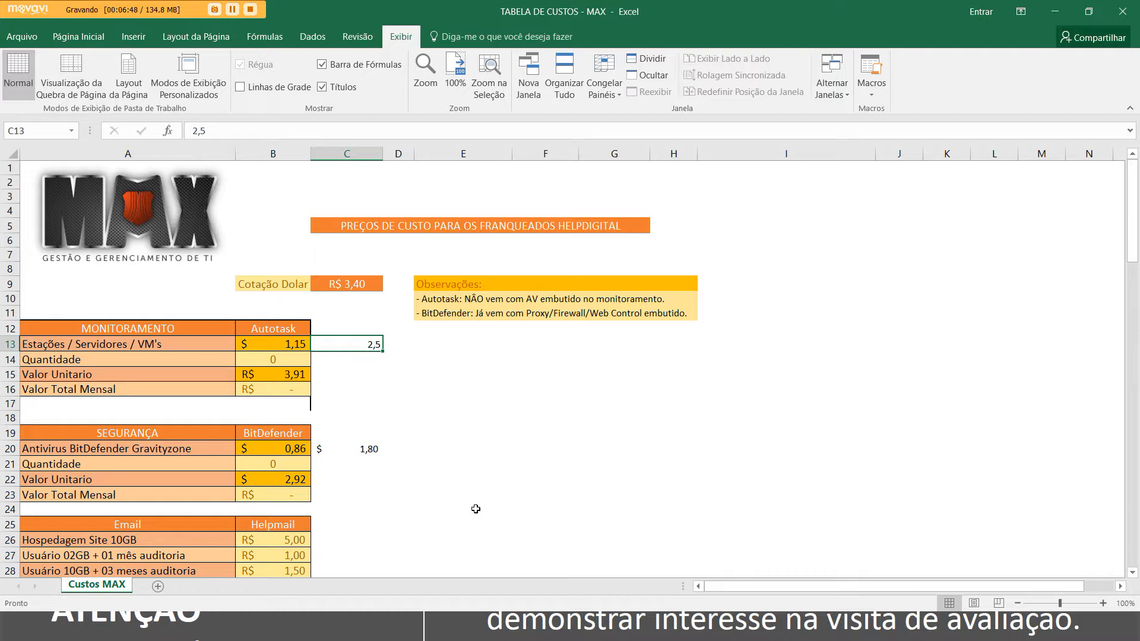
pyautogui.press('Left')
pyautogui.press('Right')
pyautogui.press('Right')
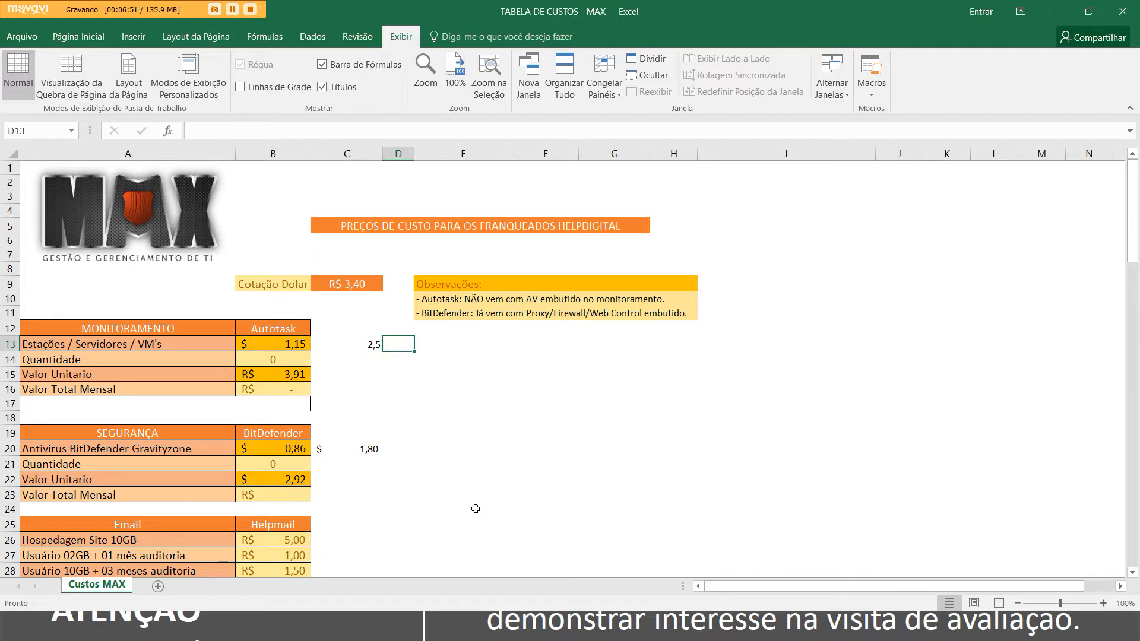
pyautogui.write('300')
pyautogui.press('Return')
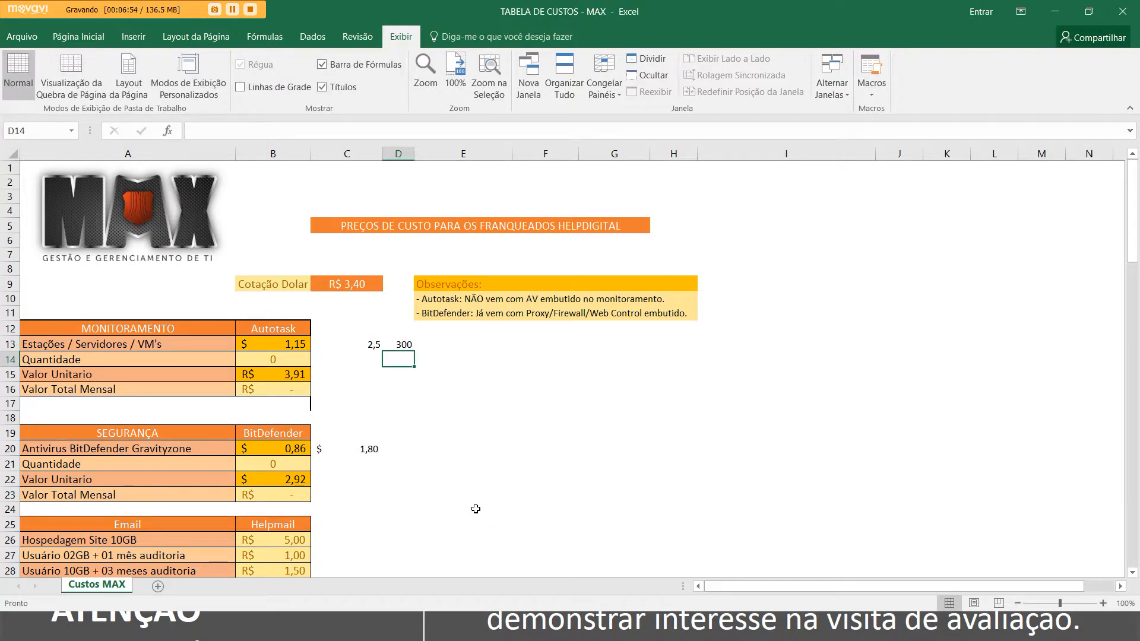
# Enter 100 in D20, on the BitDefender price row.
pyautogui.press('Up')
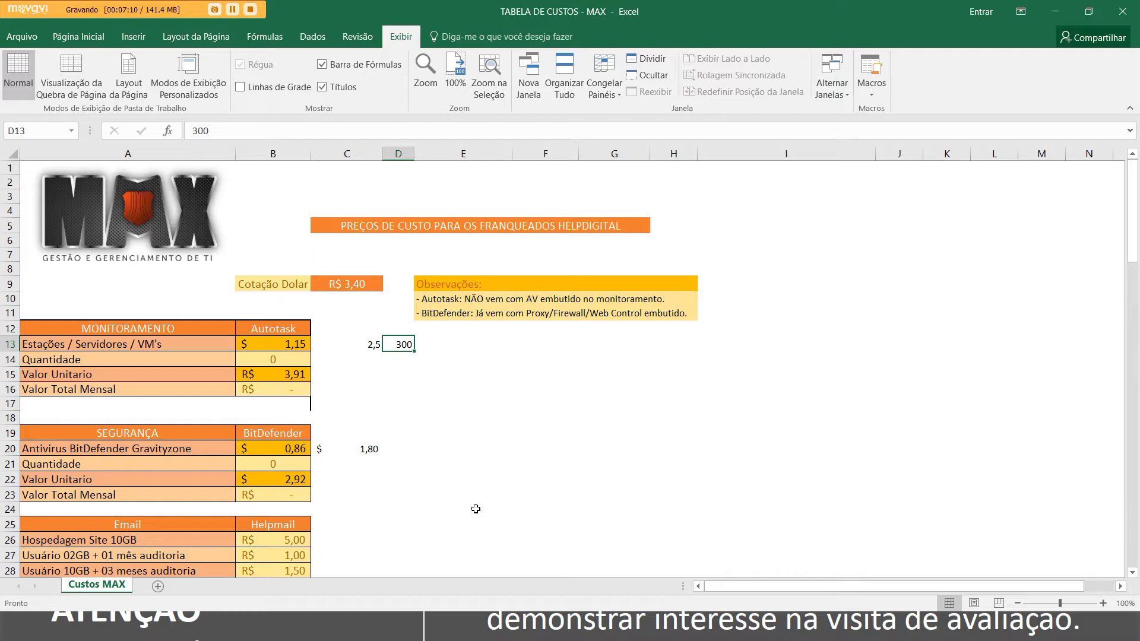
pyautogui.press('Down')
pyautogui.press('Down')
pyautogui.press('Down')
pyautogui.press('Down')
pyautogui.press('Down')
pyautogui.press('Down')
pyautogui.press('Down')
pyautogui.press('Down')
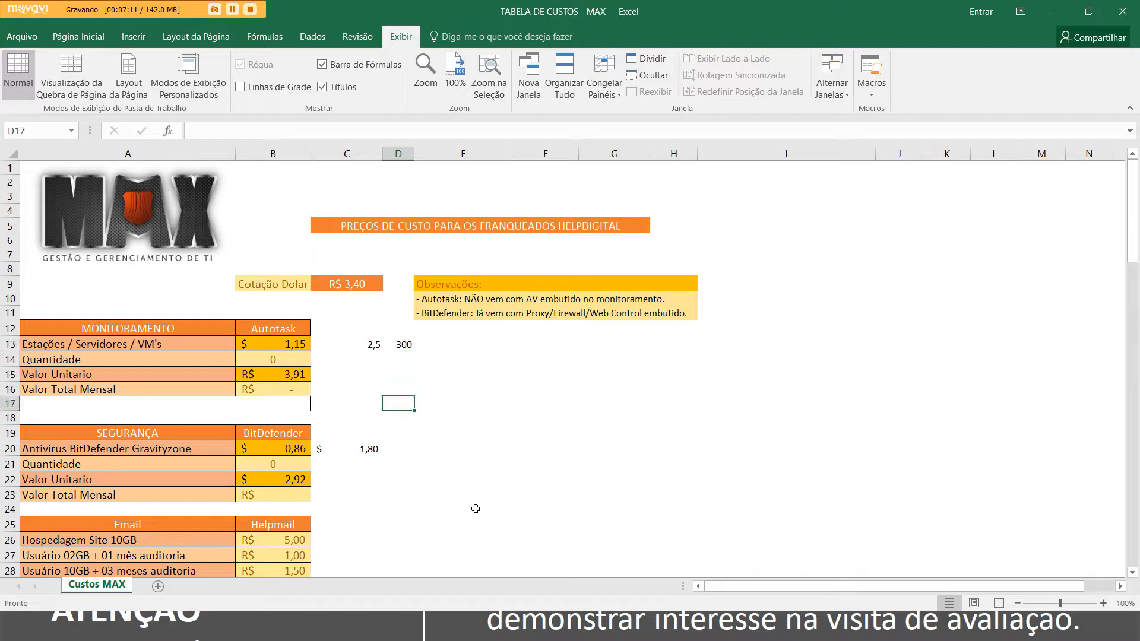
pyautogui.press('Up')
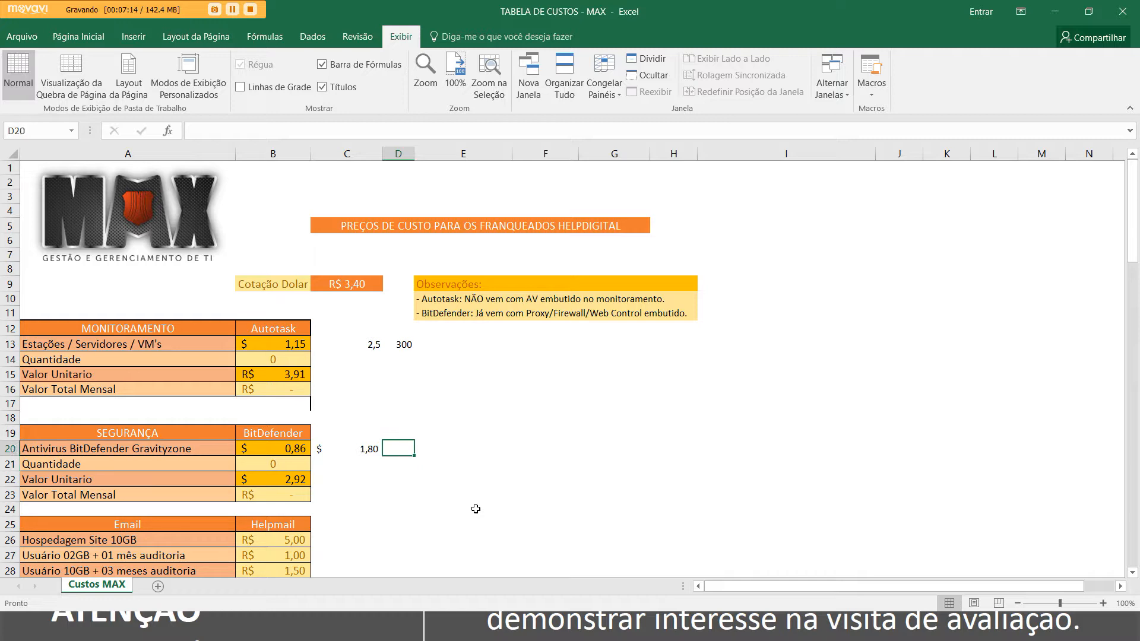
pyautogui.write('100')
pyautogui.press('Return')
# Compare the Autotask and BitDefender dollar prices with the figures beside them in columns C and D.
pyautogui.press('Up')
pyautogui.press('Up')
pyautogui.press('Up')
pyautogui.press('Up')
pyautogui.press('Up')
pyautogui.press('Up')
pyautogui.press('Up')
pyautogui.press('Up')
pyautogui.press('Left')
pyautogui.press('Left')
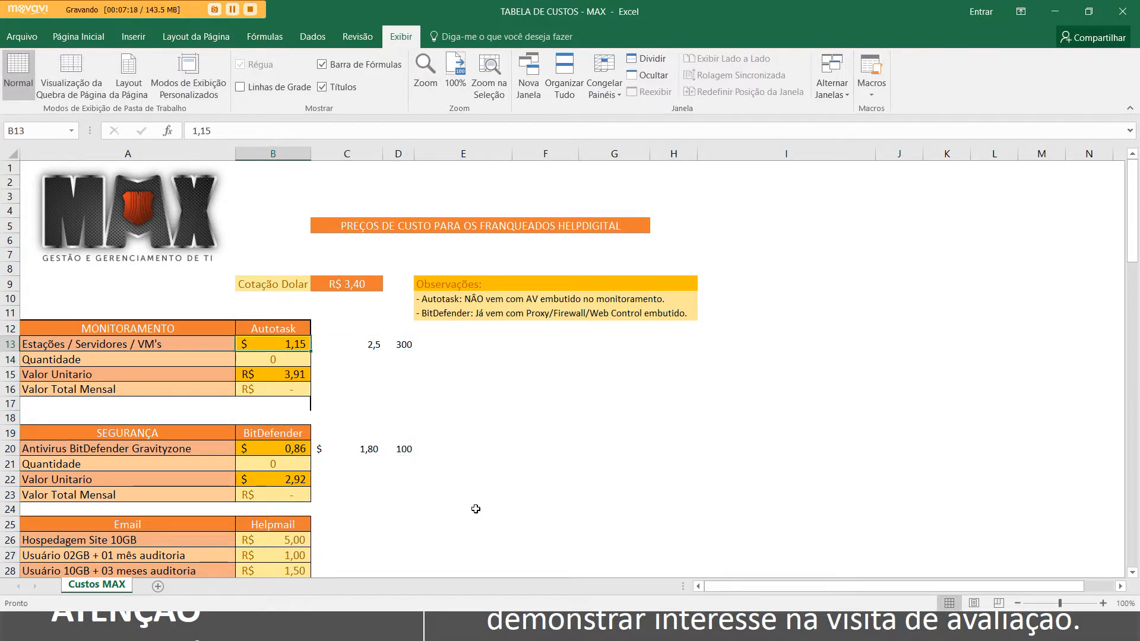
pyautogui.press('Right')
pyautogui.press('Left')
pyautogui.press('Right')
pyautogui.press('Left')
pyautogui.press('Down')
pyautogui.press('Down')
pyautogui.press('Down')
pyautogui.press('Down')
pyautogui.press('Down')
pyautogui.press('Down')
pyautogui.press('Down')
pyautogui.press('Up')
pyautogui.press('Up')
pyautogui.press('Up')
pyautogui.press('Up')
pyautogui.press('Up')
pyautogui.press('Up')
pyautogui.press('Up')
pyautogui.press('Up')
pyautogui.press('Down')
pyautogui.press('Down')
pyautogui.press('Down')
pyautogui.press('Down')
pyautogui.press('Down')
pyautogui.press('Down')
pyautogui.press('Down')
pyautogui.press('Down')
pyautogui.press('Up')
pyautogui.press('Up')
pyautogui.press('Up')
pyautogui.press('Up')
pyautogui.press('Up')
pyautogui.press('Up')
pyautogui.press('Up')
pyautogui.press('Up')
pyautogui.press('Down')
pyautogui.press('Right')
pyautogui.press('Right')
pyautogui.press('Down')
pyautogui.hotkey('ctrl', 'Down')
pyautogui.press('Up')
pyautogui.press('Up')
pyautogui.press('Up')
pyautogui.press('Up')
pyautogui.press('Up')
pyautogui.press('Up')
pyautogui.press('Up')
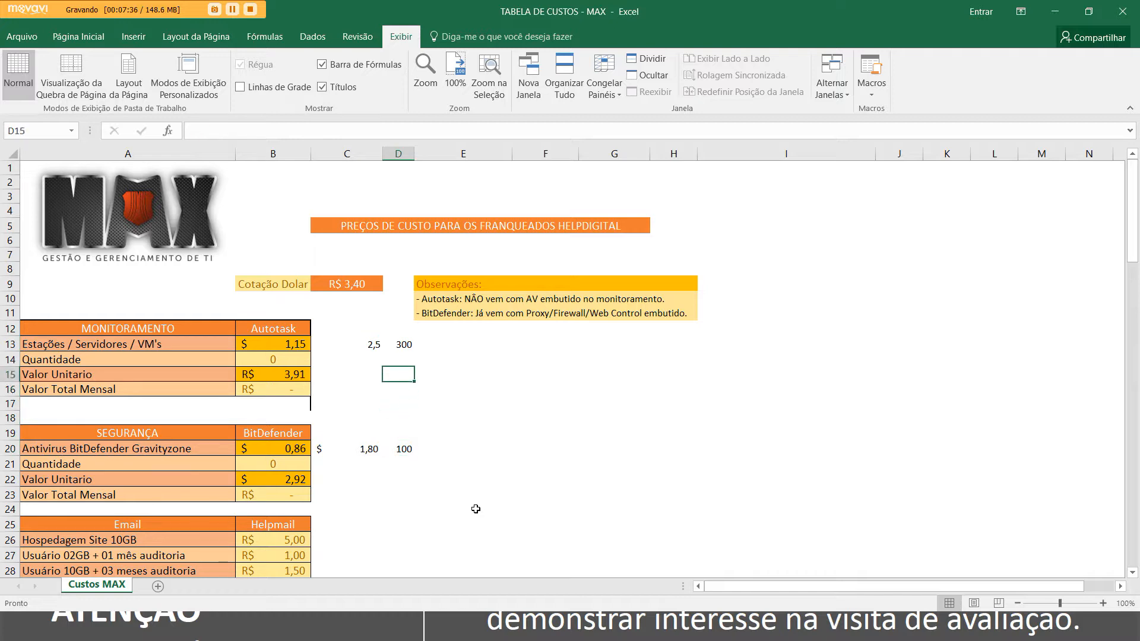
# Clear the 2,5 comparison figure from C13.
pyautogui.press('Left')
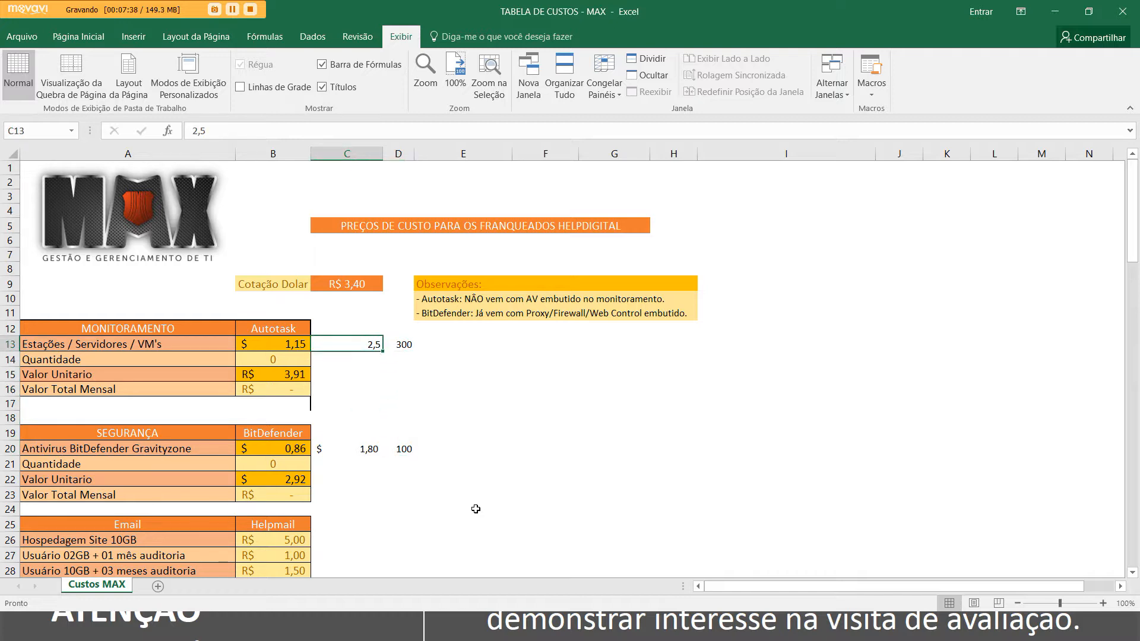
pyautogui.hotkey('shift', 'Right')
pyautogui.hotkey('shift', 'Down')
pyautogui.hotkey('shift', 'Down')
pyautogui.hotkey('shift', 'Down')
pyautogui.hotkey('shift', 'Down')
pyautogui.hotkey('shift', 'Down')
pyautogui.hotkey('shift', 'Down')
pyautogui.hotkey('shift', 'Down')
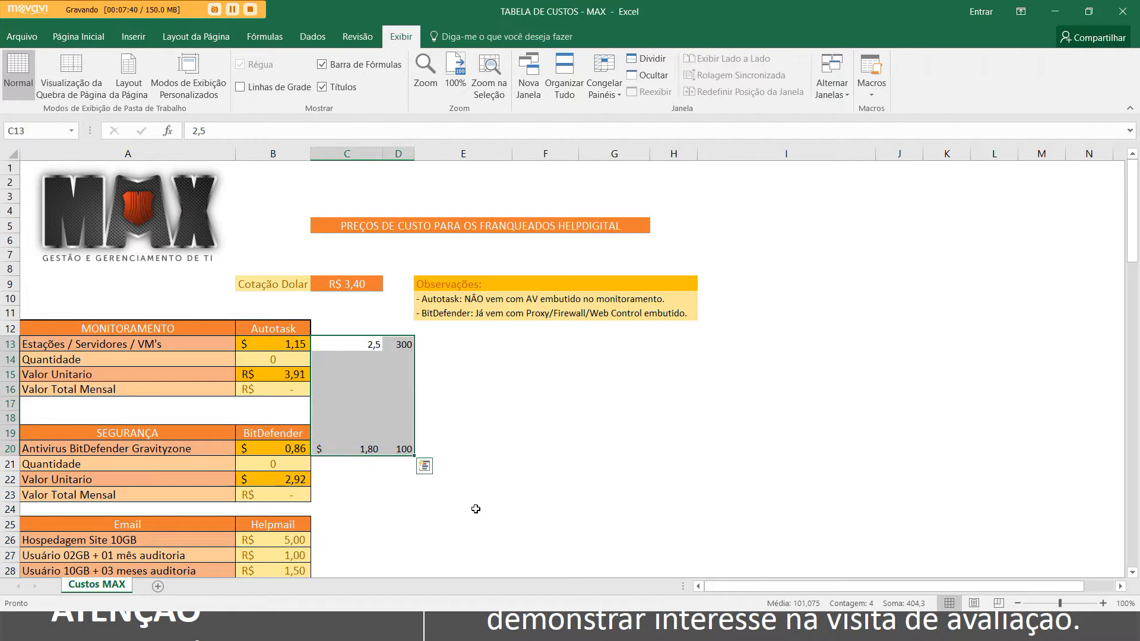
pyautogui.press('BackSpace')
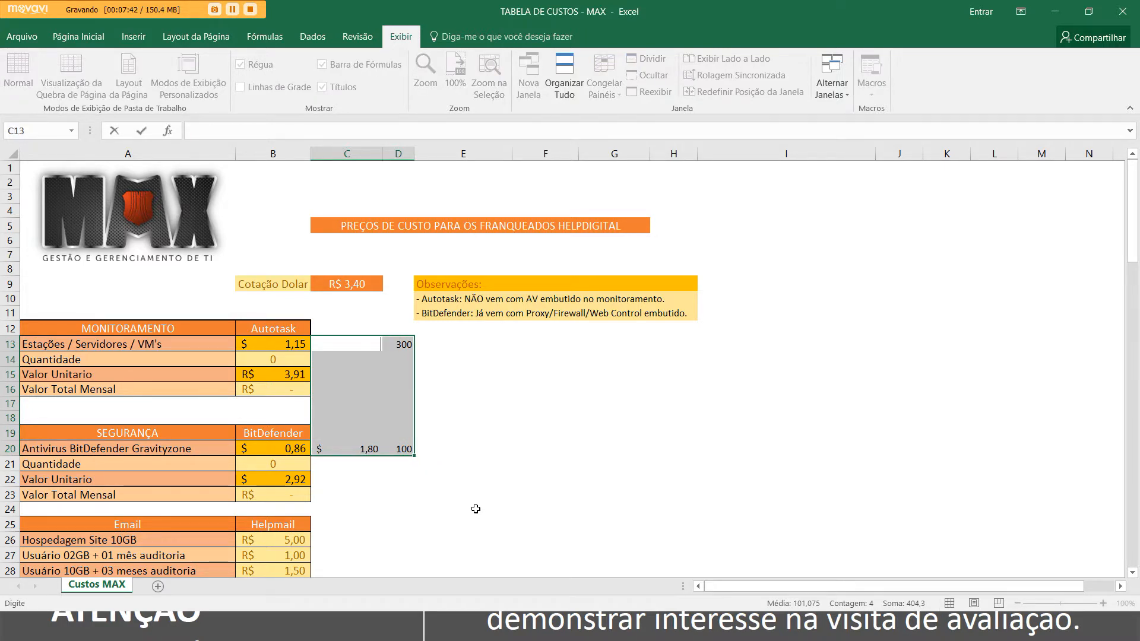
pyautogui.press('Right')
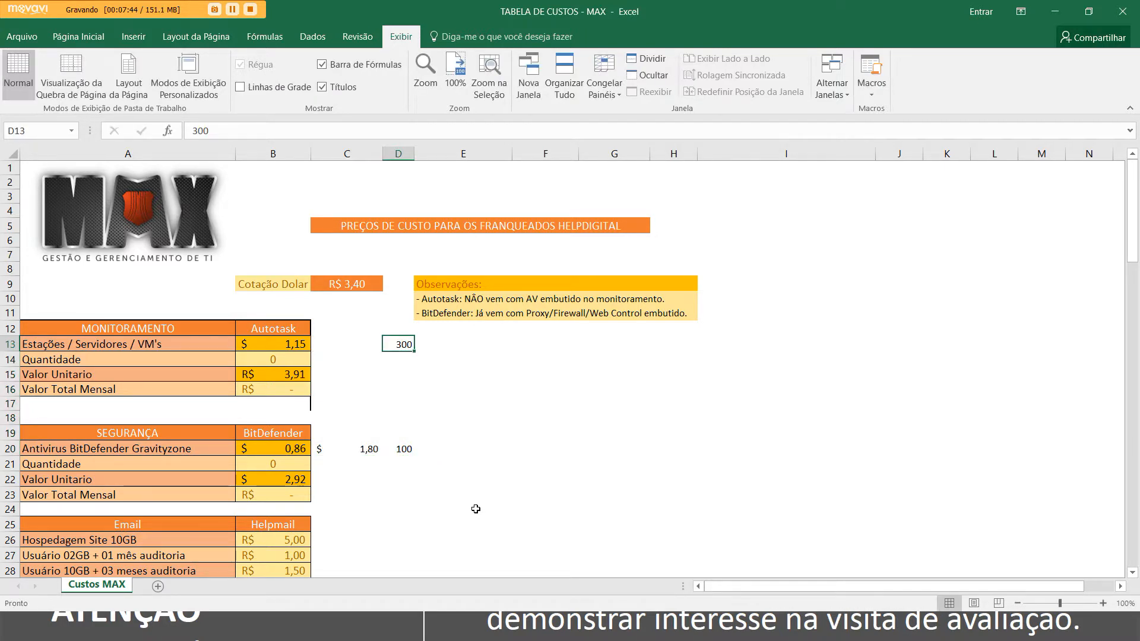
# Clear the comparison figures from D13 and from C20:D20.
pyautogui.press('Delete')
pyautogui.press('Down')
pyautogui.press('Down')
pyautogui.press('Down')
pyautogui.press('Down')
pyautogui.press('Down')
pyautogui.press('Down')
pyautogui.press('Down')
pyautogui.hotkey('shift', 'Left')
pyautogui.hotkey('shift', 'Left')
pyautogui.hotkey('shift', 'Right')
pyautogui.press('Delete')
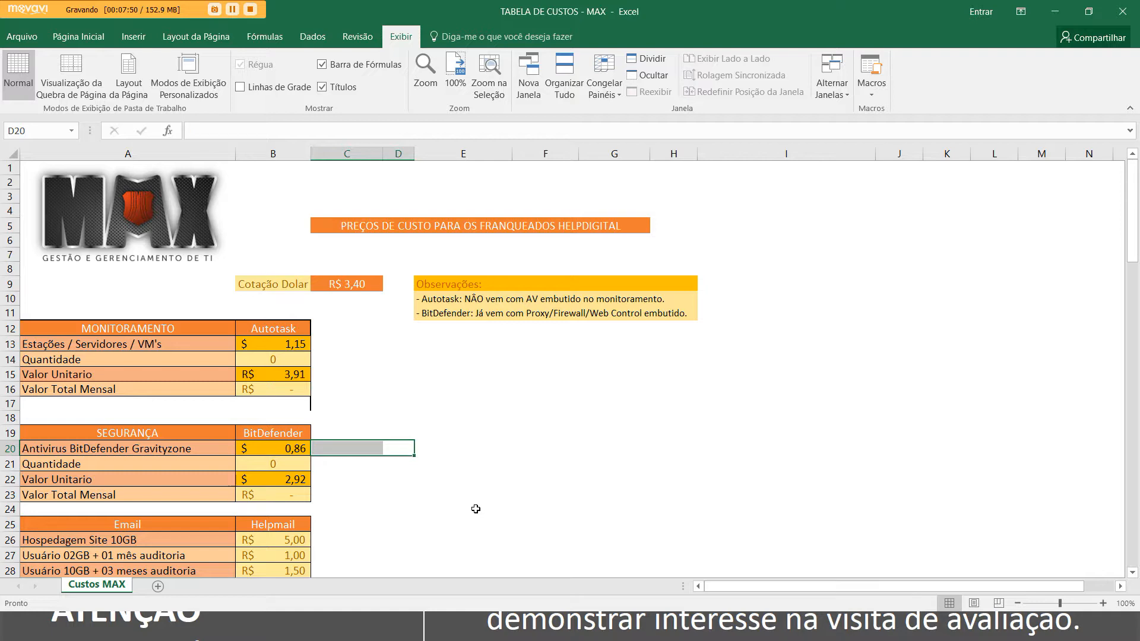
# Check the suggested minimum plan prices in the presentation and return to the BitDefender price in the Excel cost table.
pyautogui.hotkey('alt', 'Tab')
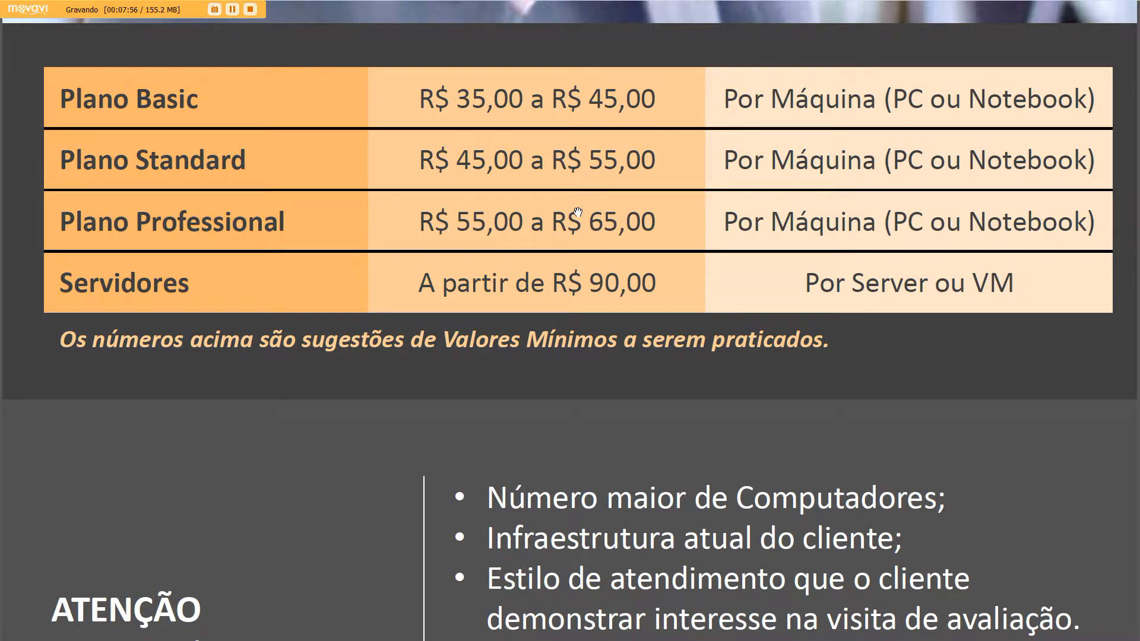
pyautogui.hotkey('alt', 'Tab')
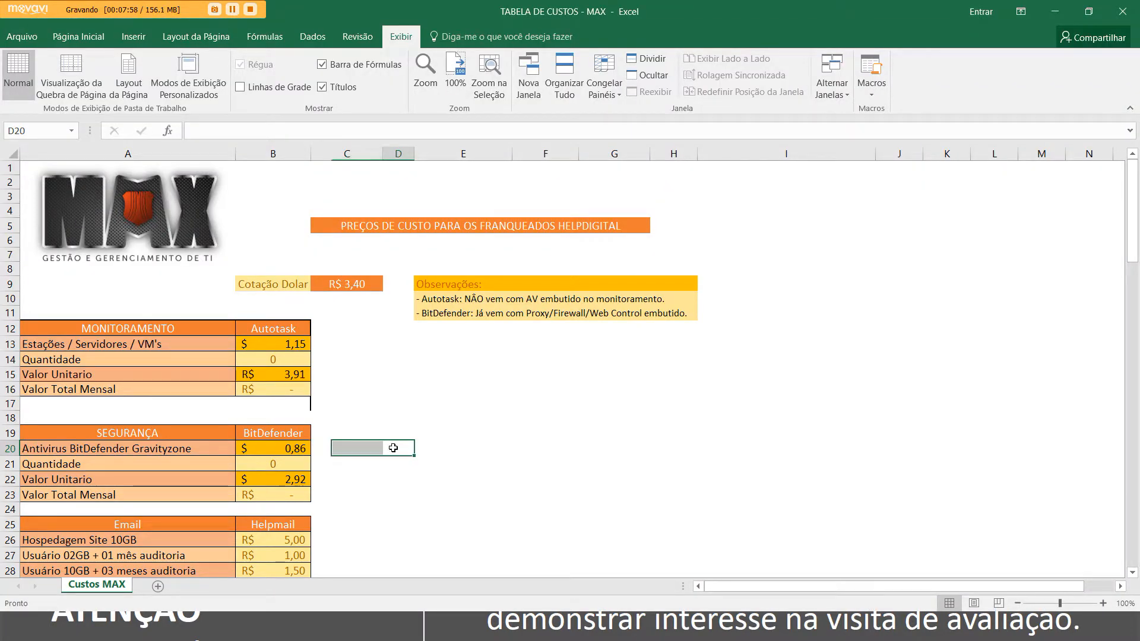
pyautogui.click(293, 450)
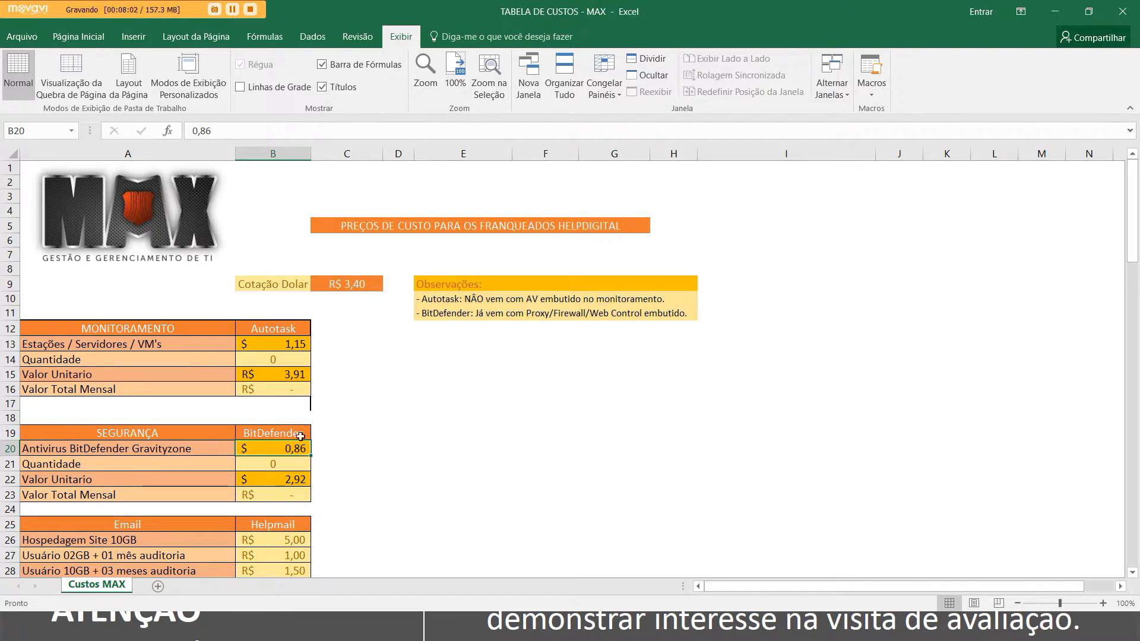
# Set the BitDefender Quantidade in B21 to 10 and inspect its Valor Total Mensal.
pyautogui.click(276, 463)
pyautogui.write('10')
pyautogui.press('Return')
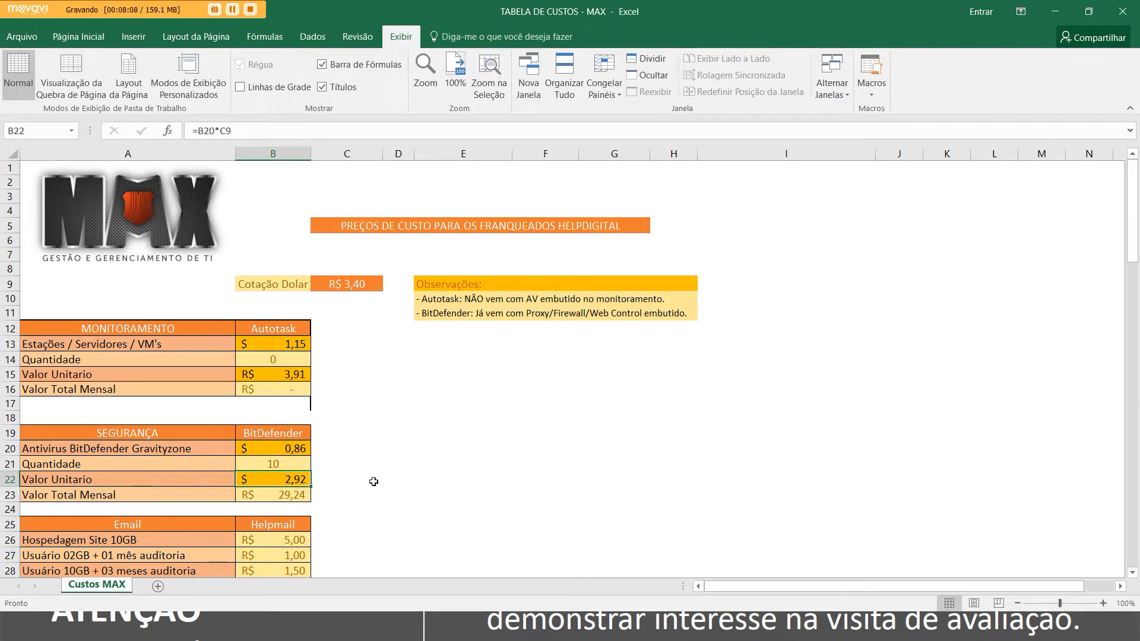
pyautogui.click(285, 495)
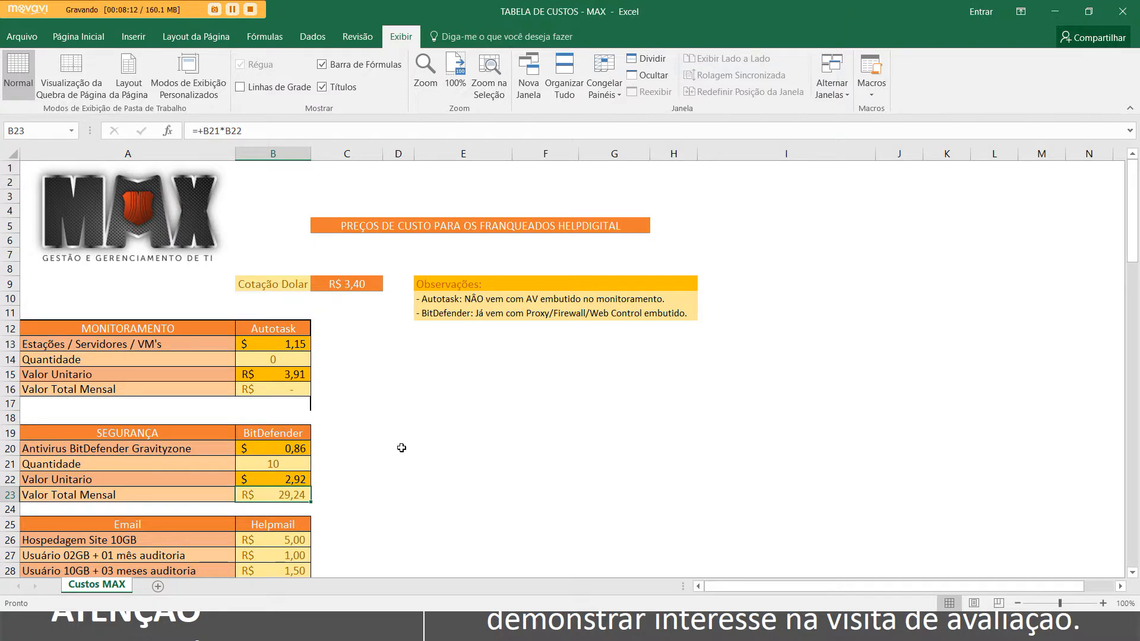
# Record the licence cost 29,24 in E19 and label it "licencas" in D19.
pyautogui.click(457, 439)
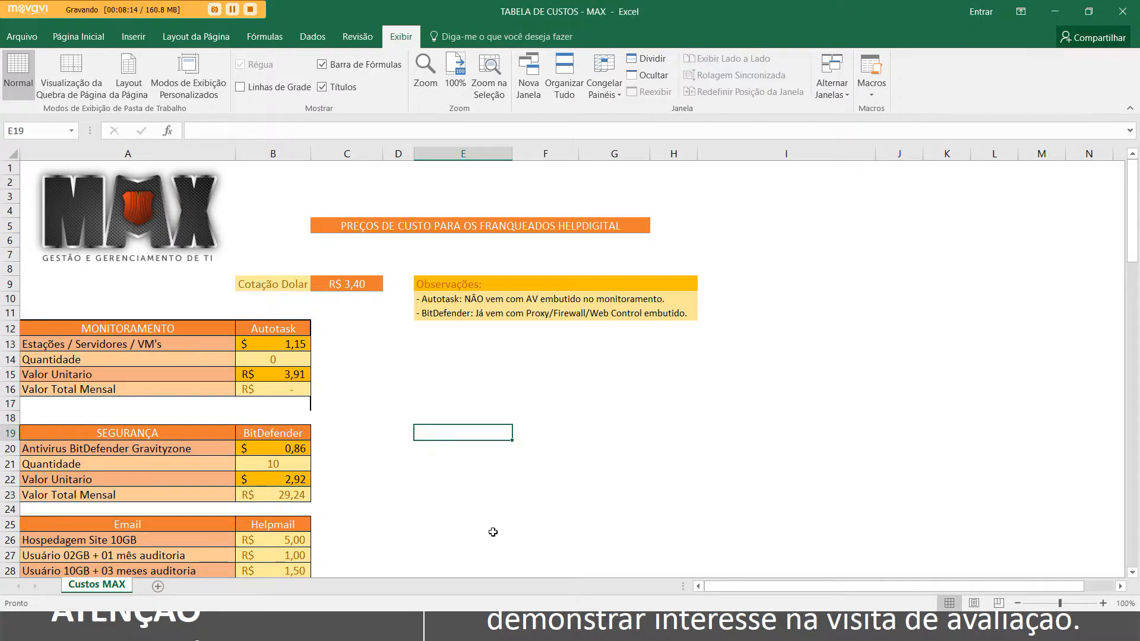
pyautogui.write('29')
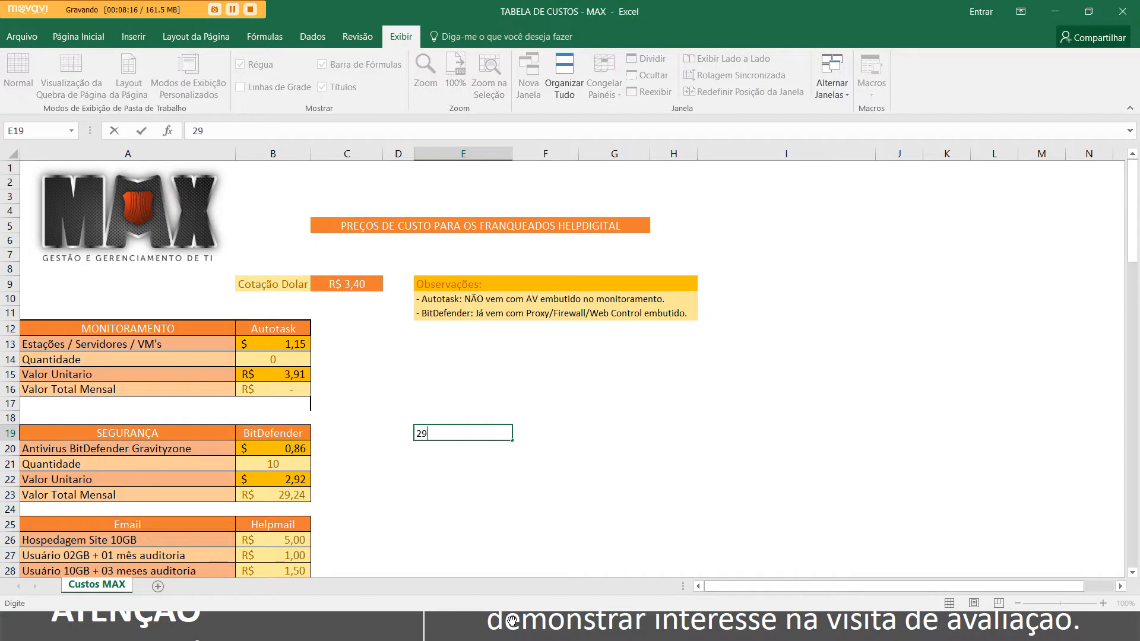
pyautogui.write(',24')
pyautogui.press('Return')
pyautogui.press('Up')
pyautogui.press('Left')
pyautogui.write('licencas')
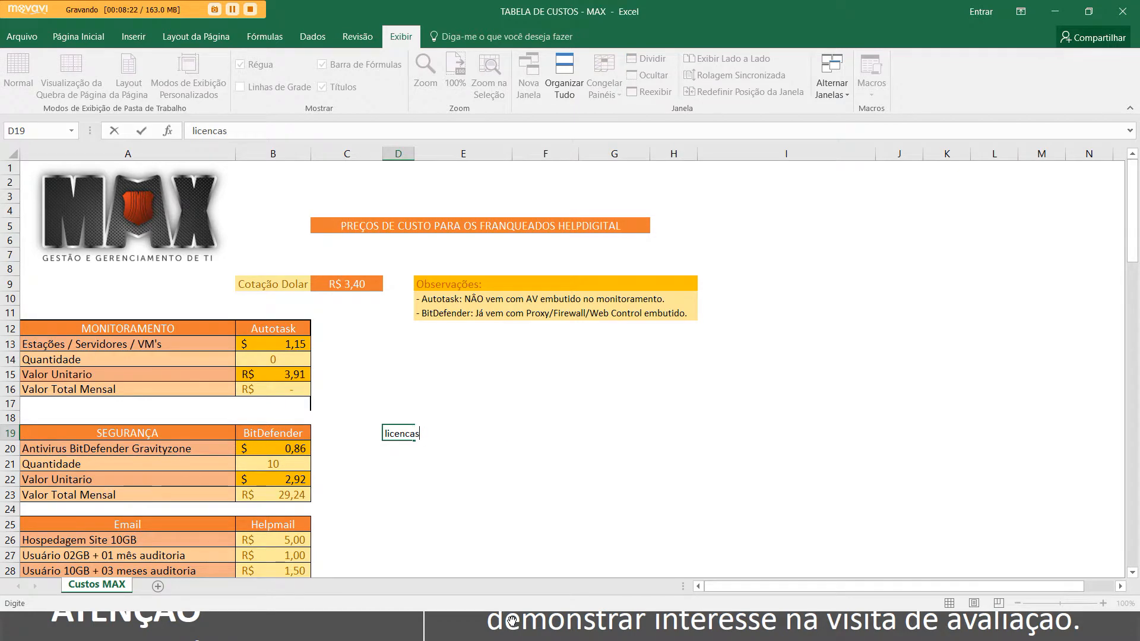
pyautogui.press('Right')
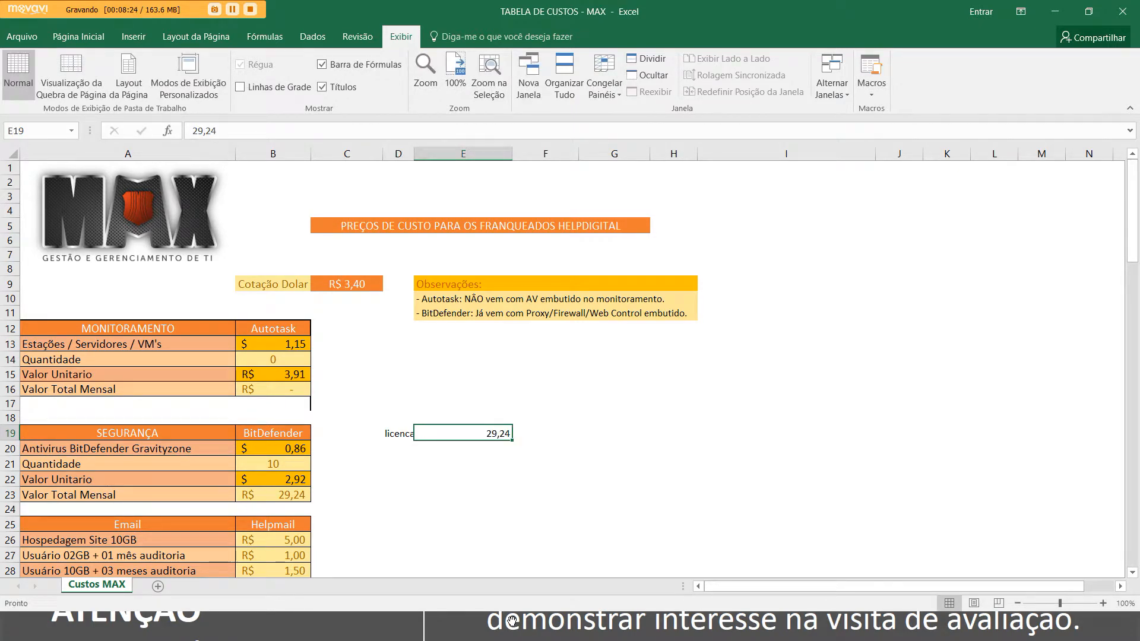
# Enter the example monthly amount 500 in F19, beside the licence cost.
pyautogui.press('Left')
pyautogui.press('Right')
pyautogui.press('Right')
pyautogui.press('Left')
pyautogui.press('Right')
pyautogui.write('500')
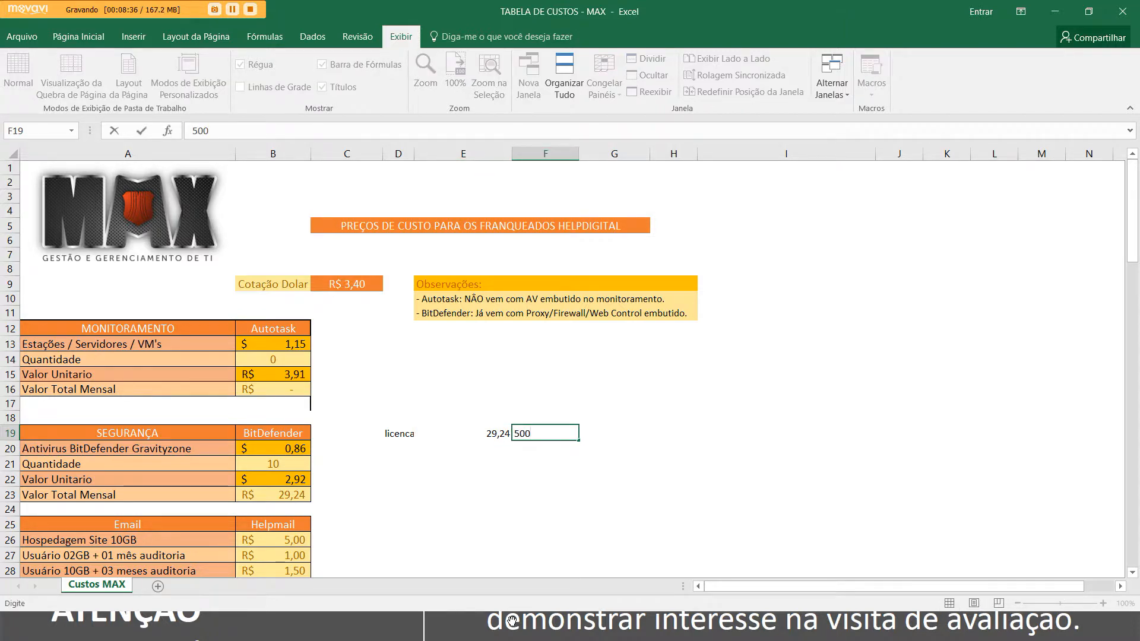
pyautogui.press('Return')
pyautogui.press('Up')
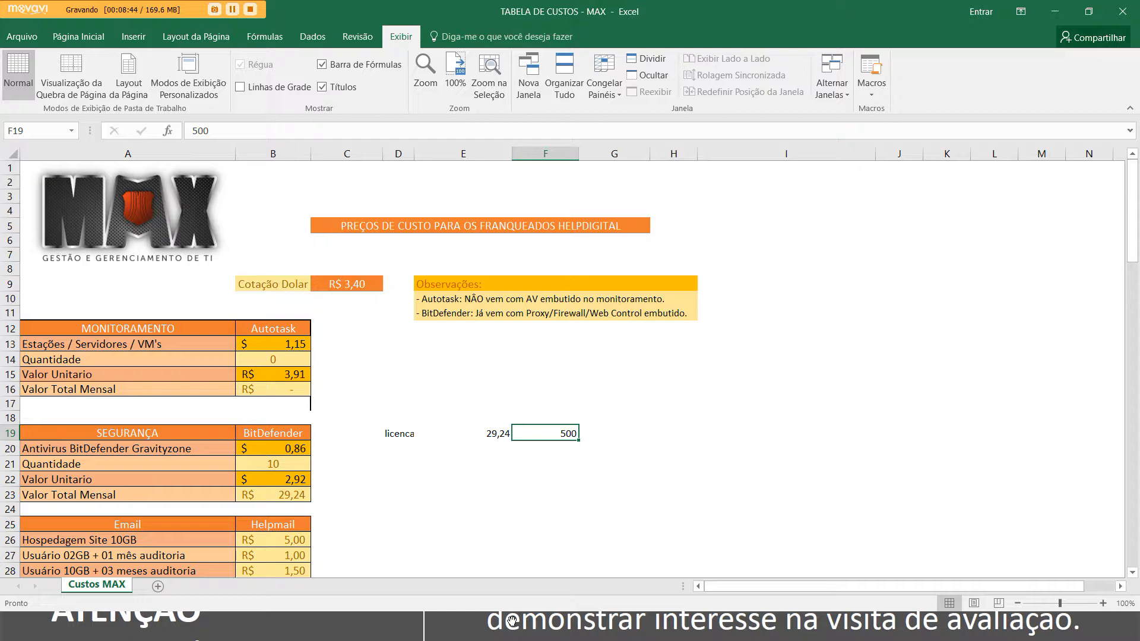
pyautogui.press('Left')
pyautogui.press('Left')
pyautogui.hotkey('ctrl', 'Right')
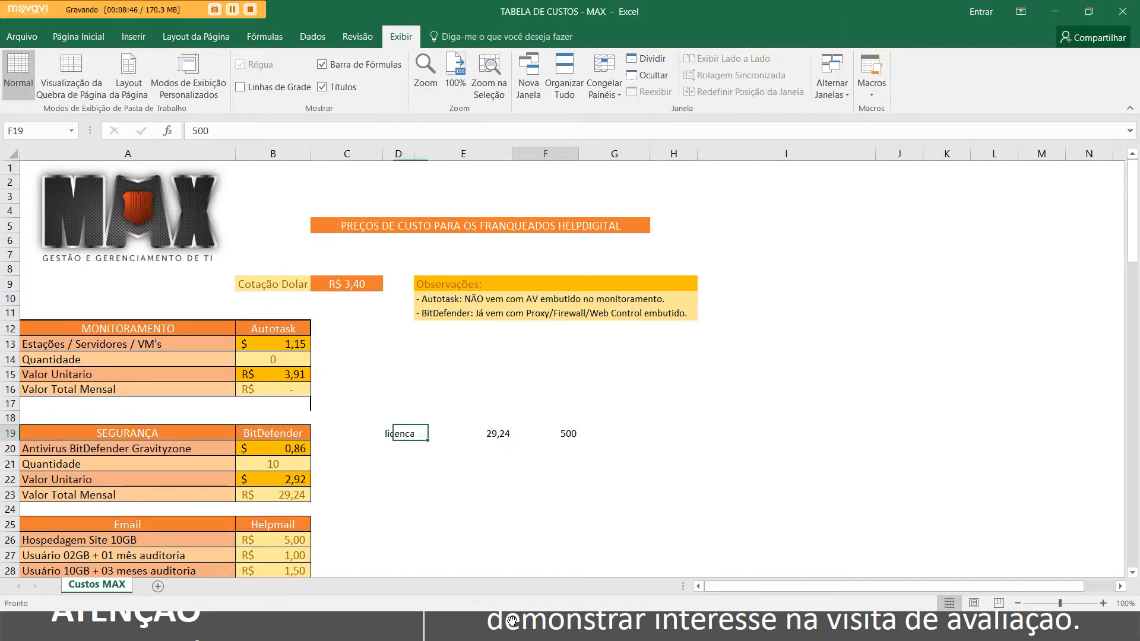
pyautogui.hotkey('ctrl', 'Right')
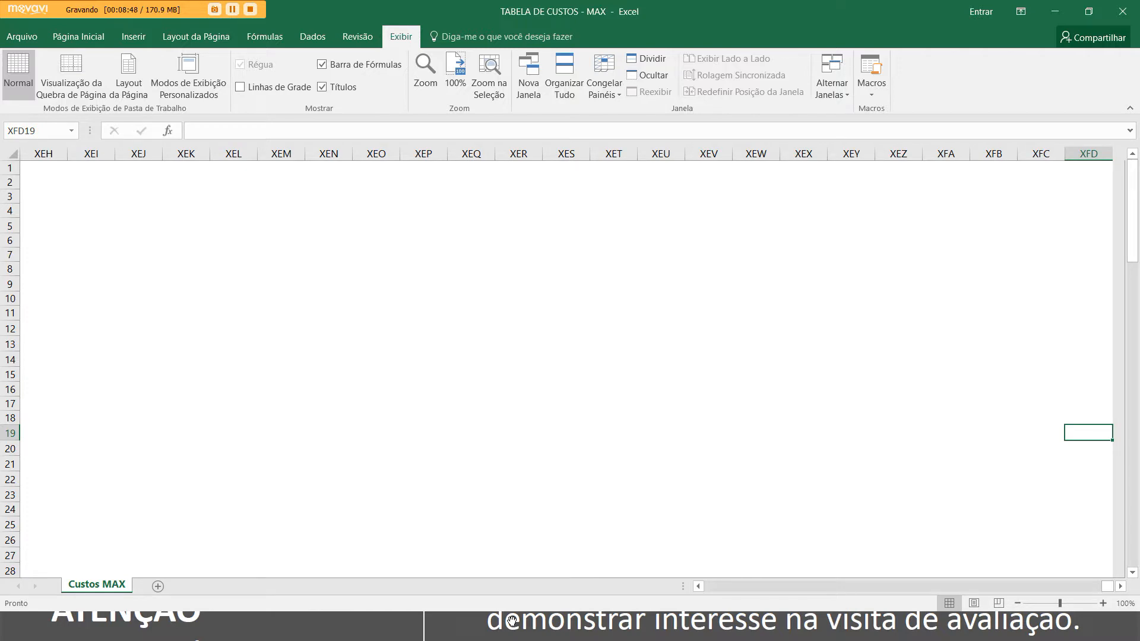
pyautogui.hotkey('ctrl', 'shift', 'Left')
pyautogui.press('Left')
pyautogui.press('Left')
pyautogui.press('Left')
pyautogui.press('Left')
pyautogui.press('Left')
pyautogui.press('Left')
pyautogui.press('Left')
pyautogui.press('Left')
pyautogui.press('Left')
pyautogui.press('Left')
pyautogui.press('Left')
pyautogui.press('Left')
pyautogui.press('Left')
pyautogui.press('Left')
pyautogui.press('Left')
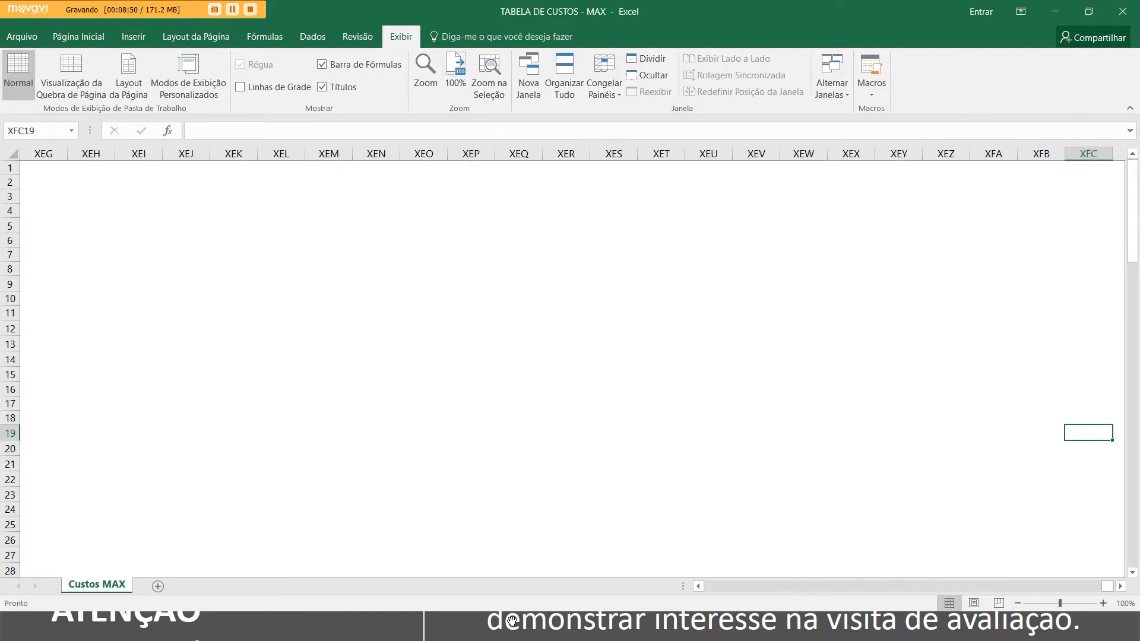
pyautogui.press('Left')
pyautogui.press('Left')
pyautogui.press('Left')
pyautogui.press('Left')
pyautogui.press('Left')
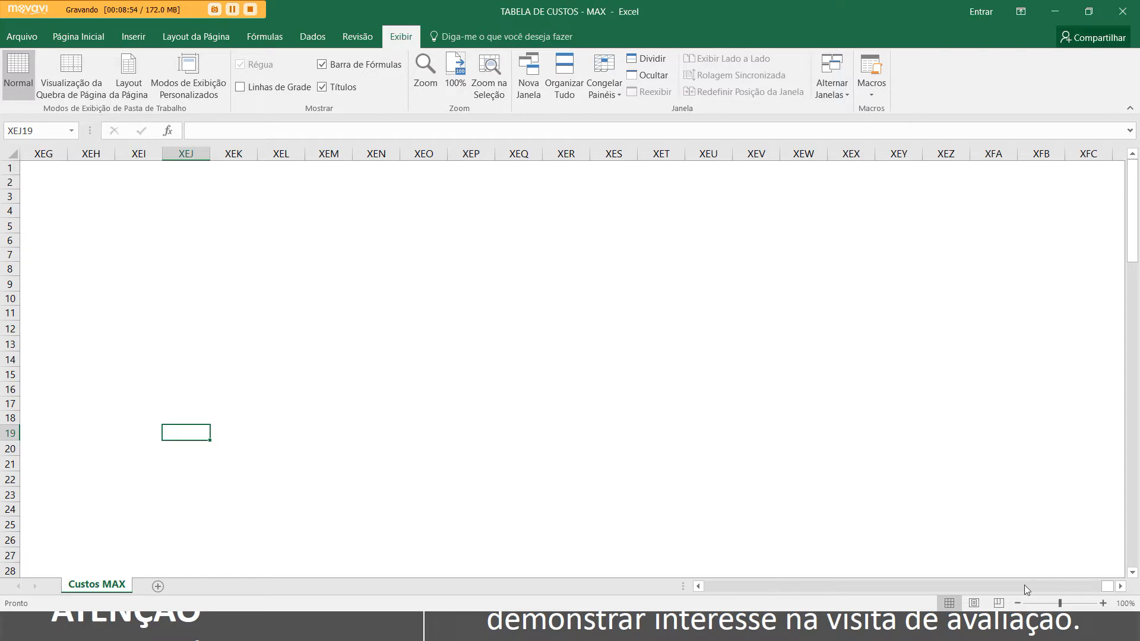
pyautogui.moveTo(1106, 587); pyautogui.dragTo(670, 587)
# Clear the example licence label and amounts from D19:F19.
pyautogui.moveTo(396, 434); pyautogui.dragTo(547, 437)
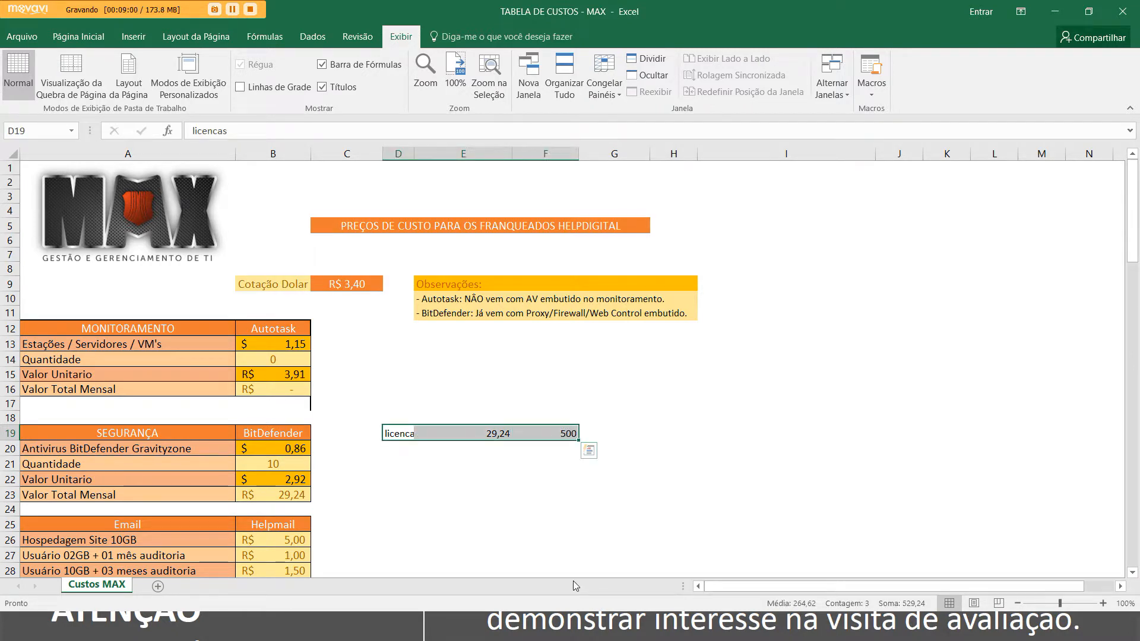
pyautogui.press('Delete')
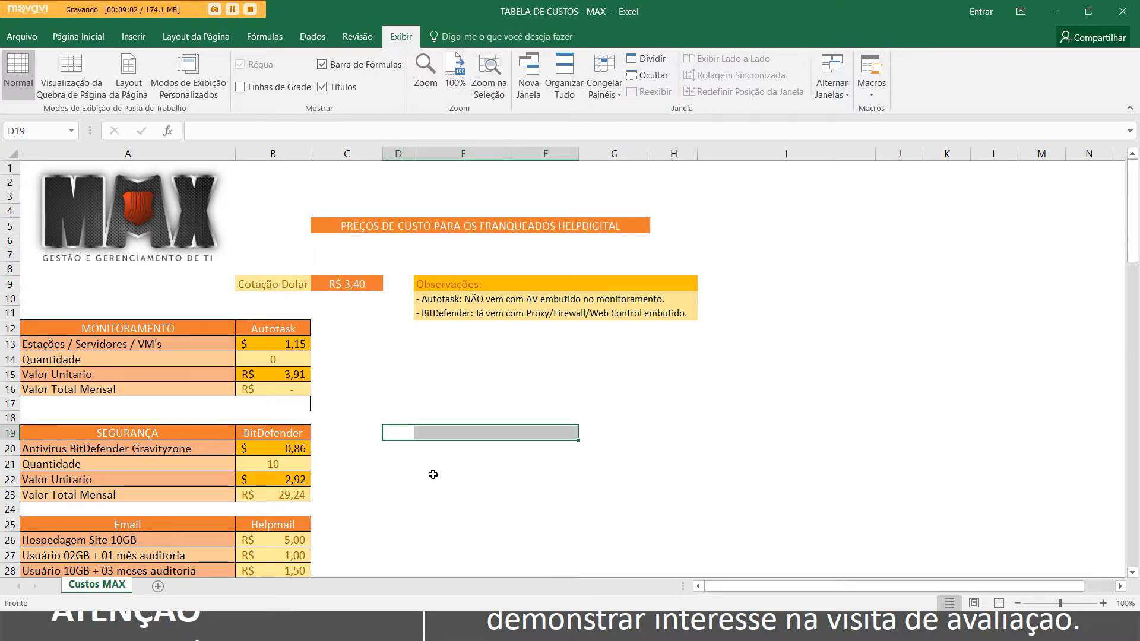
pyautogui.click(398, 433)
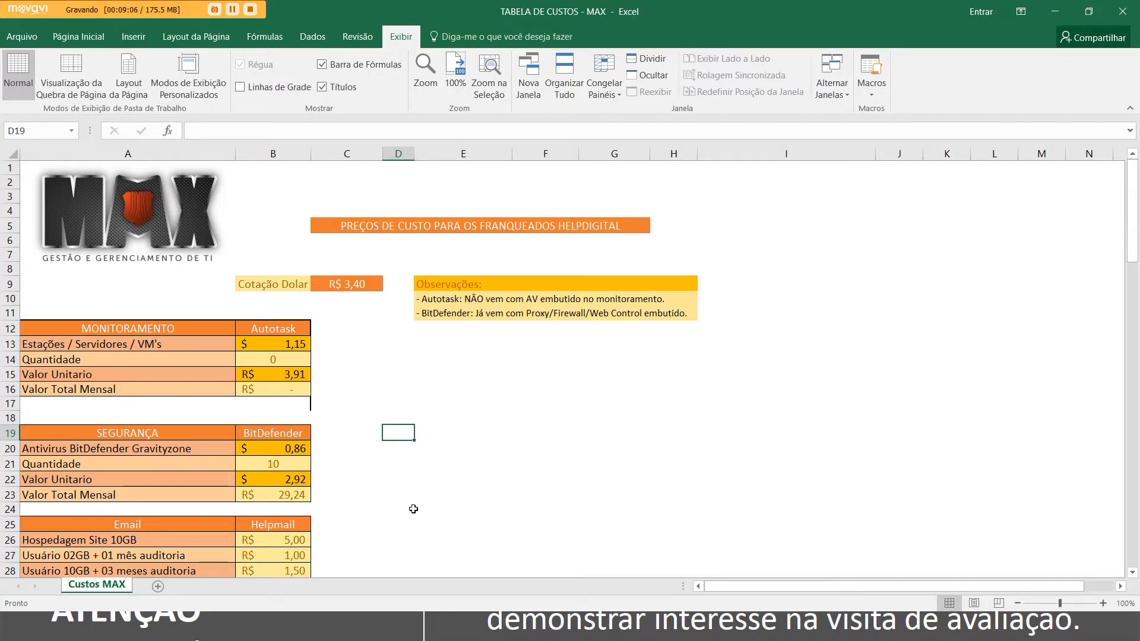
# Compare the BitDefender Quantidade in B21 and Valor Total Mensal in B23 with the suggested minimum plan prices in the Acrobat presentation.
pyautogui.click(331, 454)
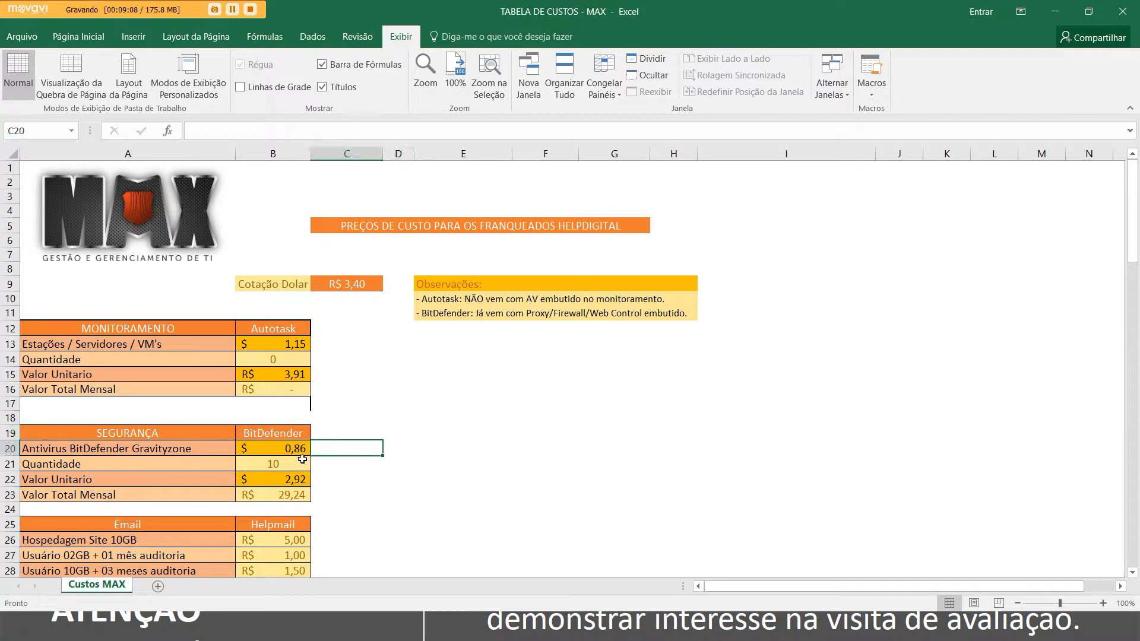
pyautogui.click(283, 467)
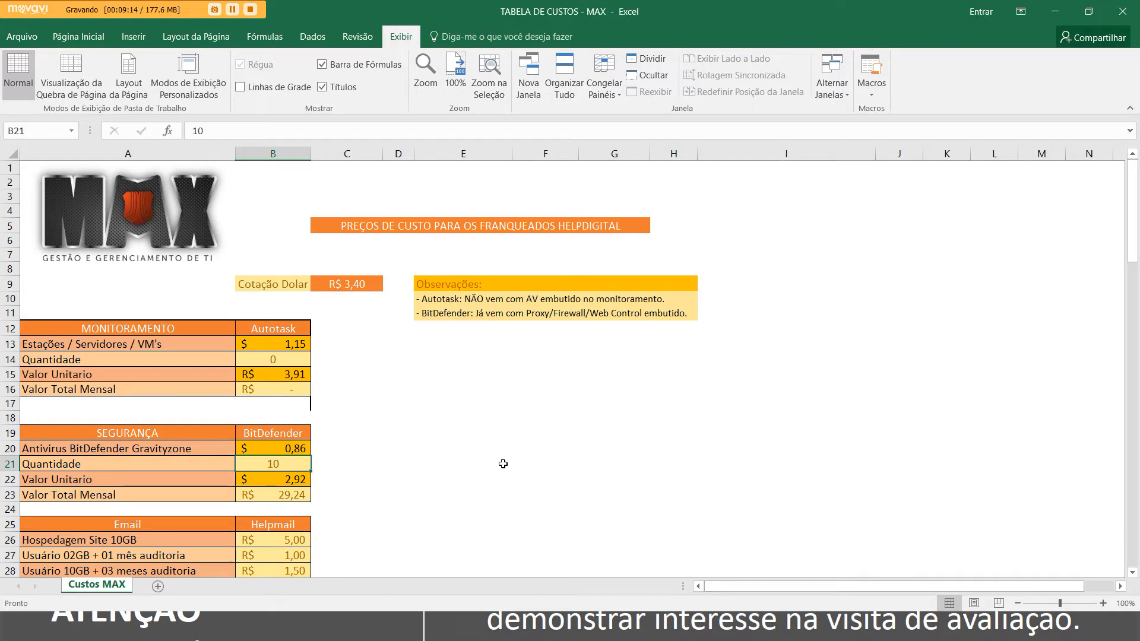
pyautogui.hotkey('alt', 'Tab')
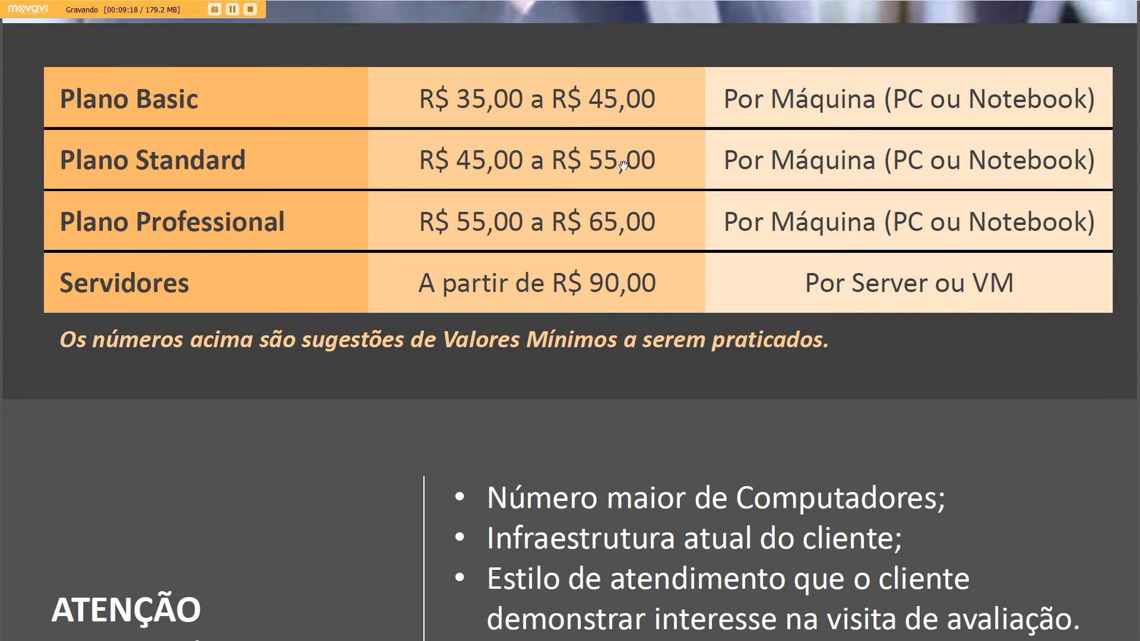
pyautogui.hotkey('alt', 'Tab')
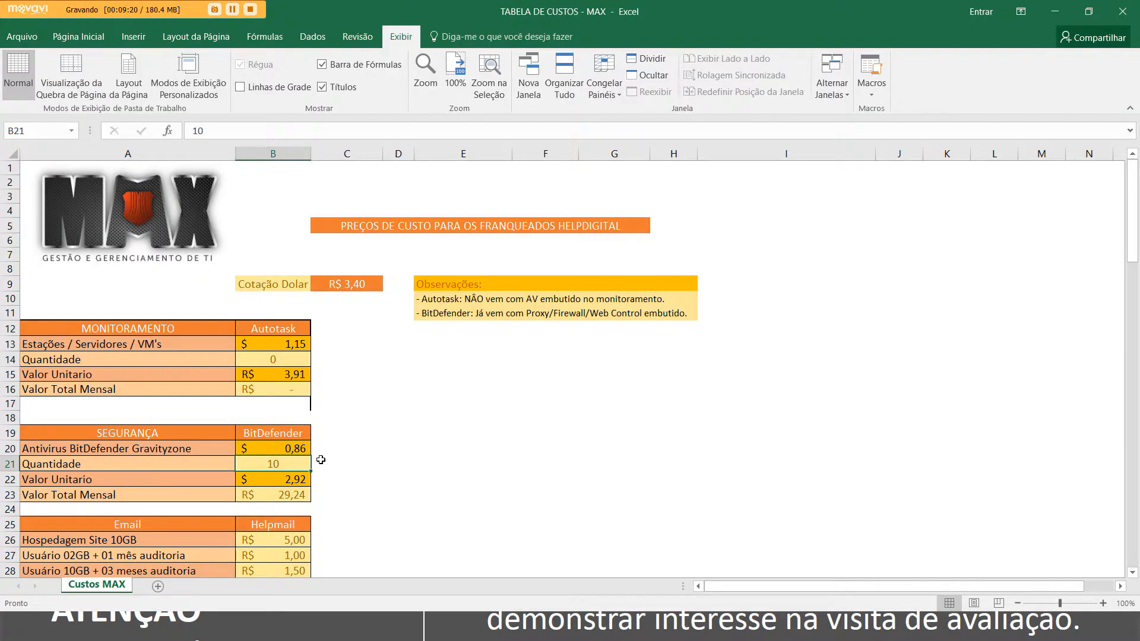
pyautogui.click(288, 497)
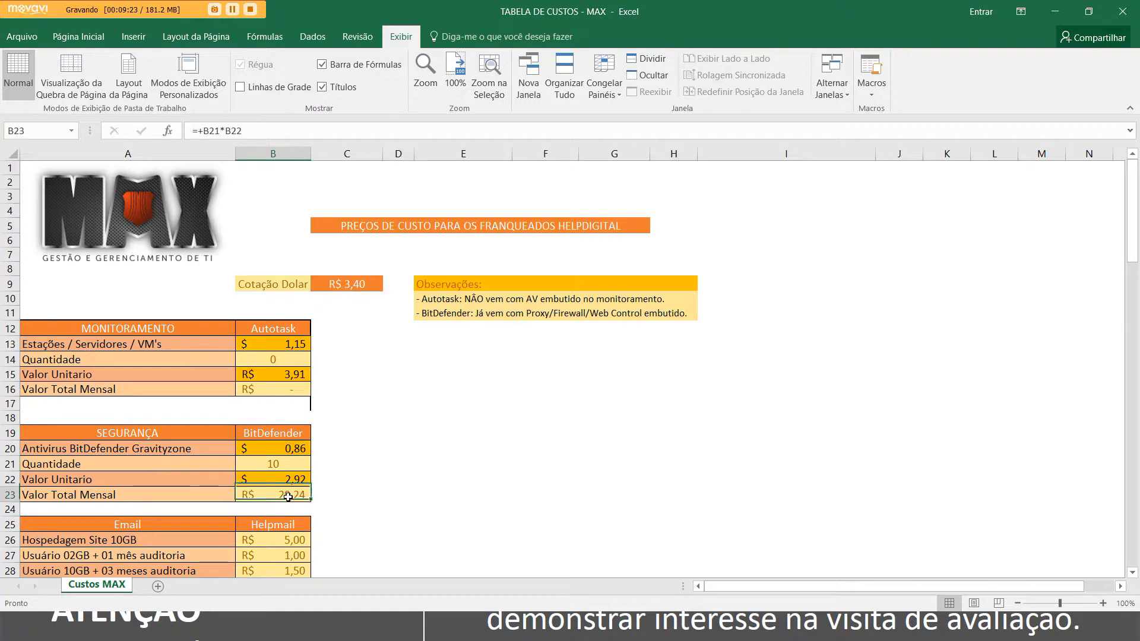
pyautogui.click(297, 466)
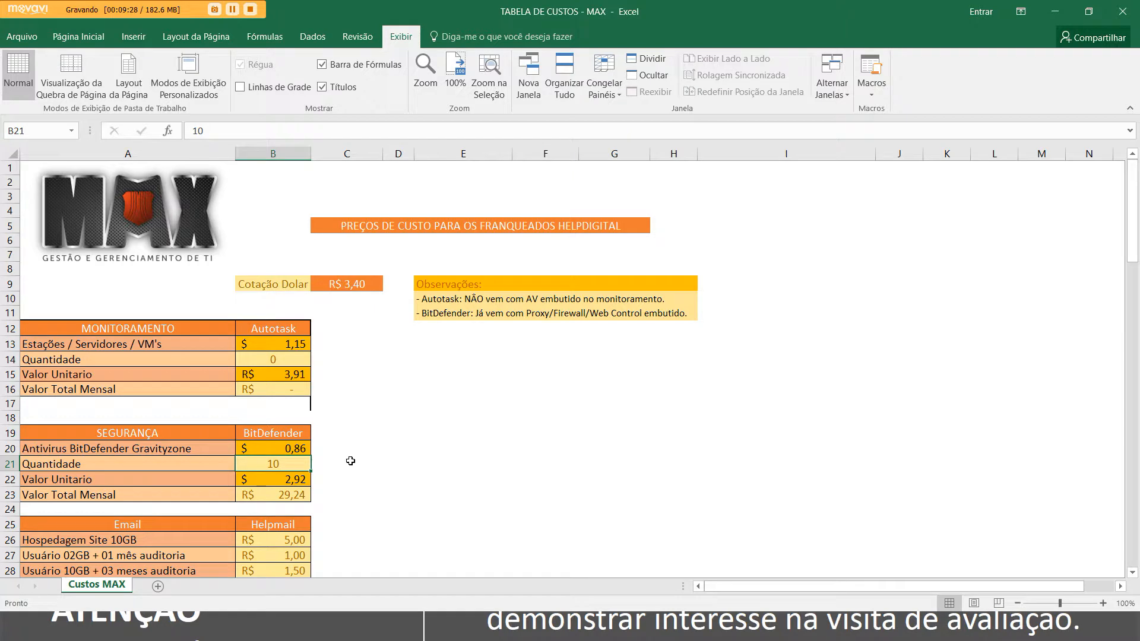
pyautogui.hotkey('alt', 'Tab')
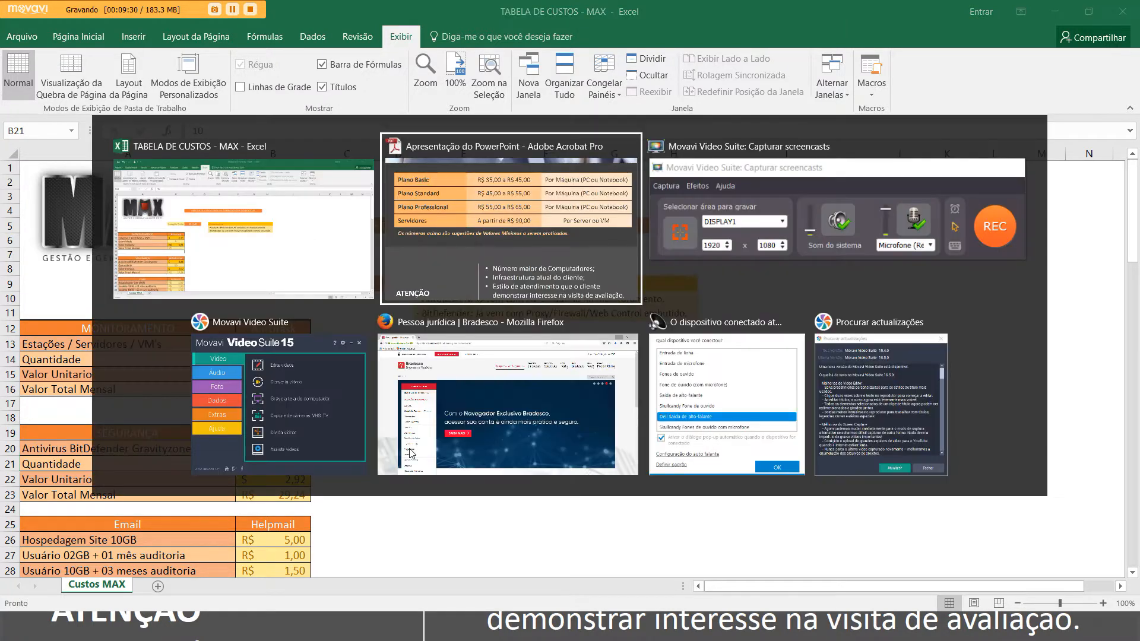